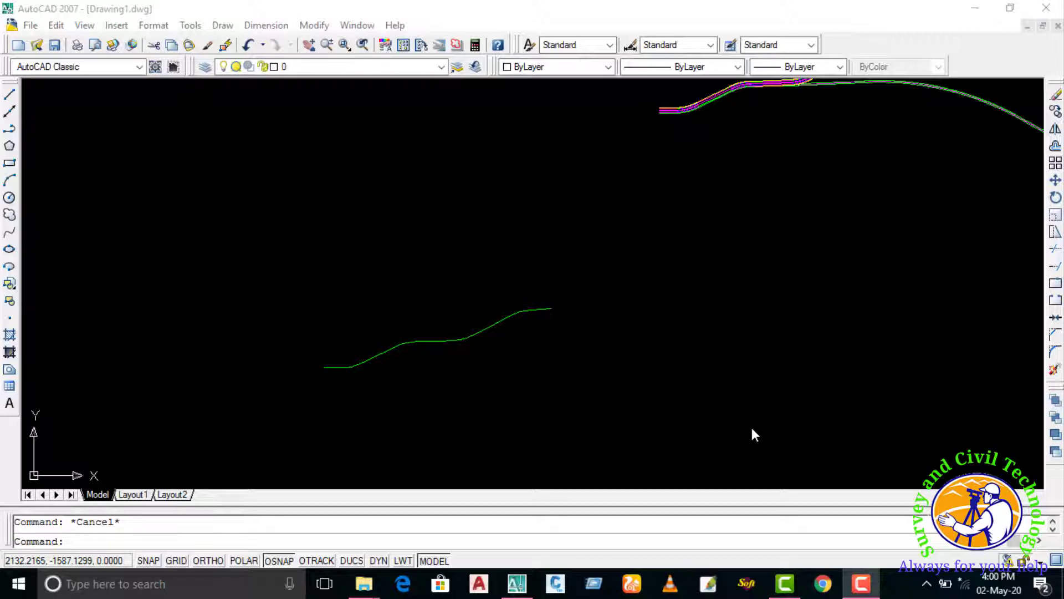
Make a trial parallel copy of the green curve at offset distance 1
scroll(554, 310, up, 2)
scroll(508, 325, up, 2)
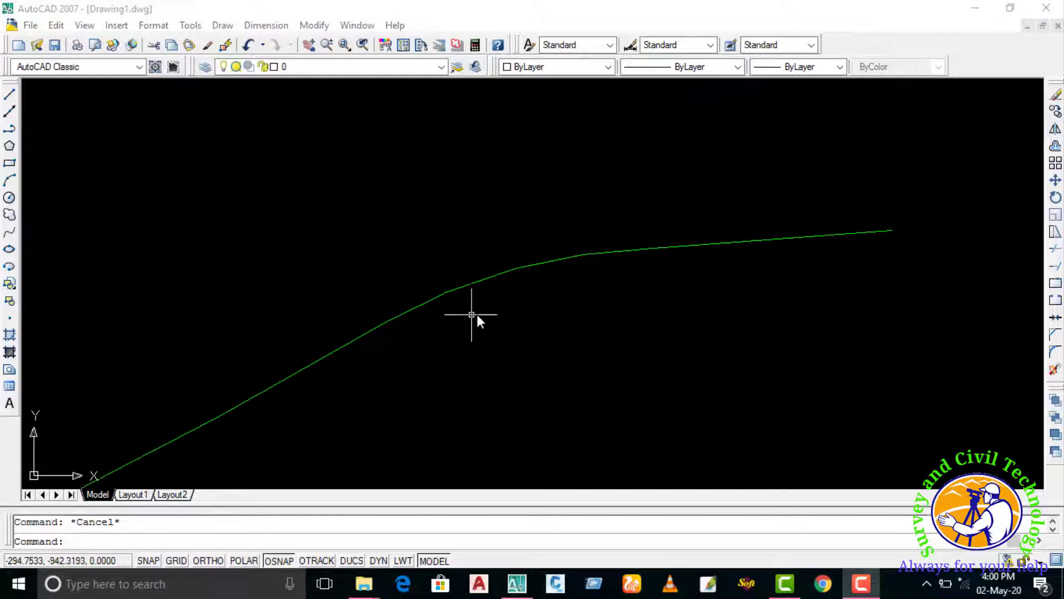
scroll(404, 302, down, 4)
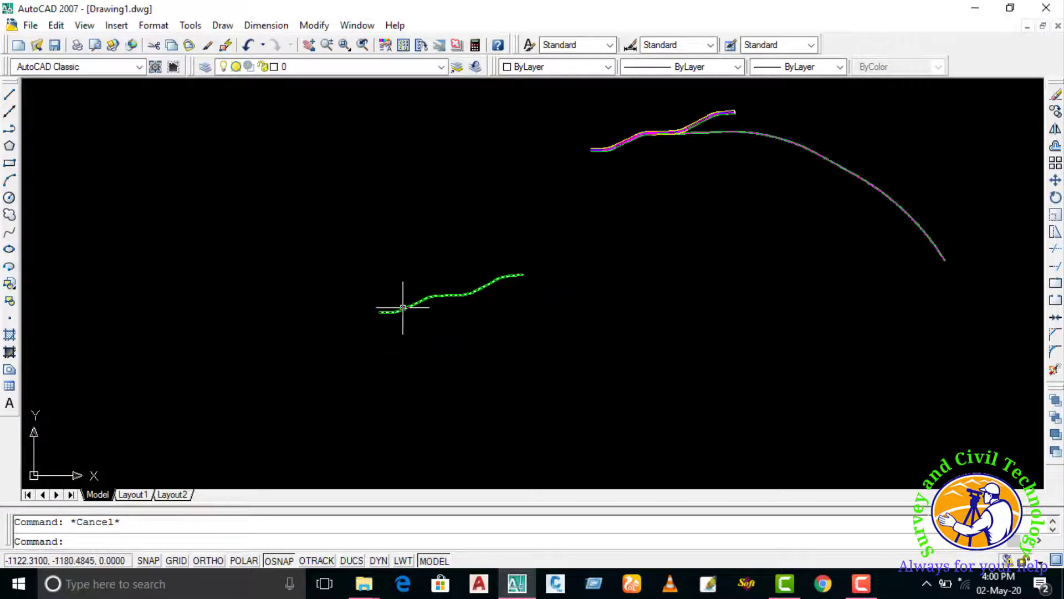
scroll(507, 272, up, 3)
scroll(328, 304, up, 2)
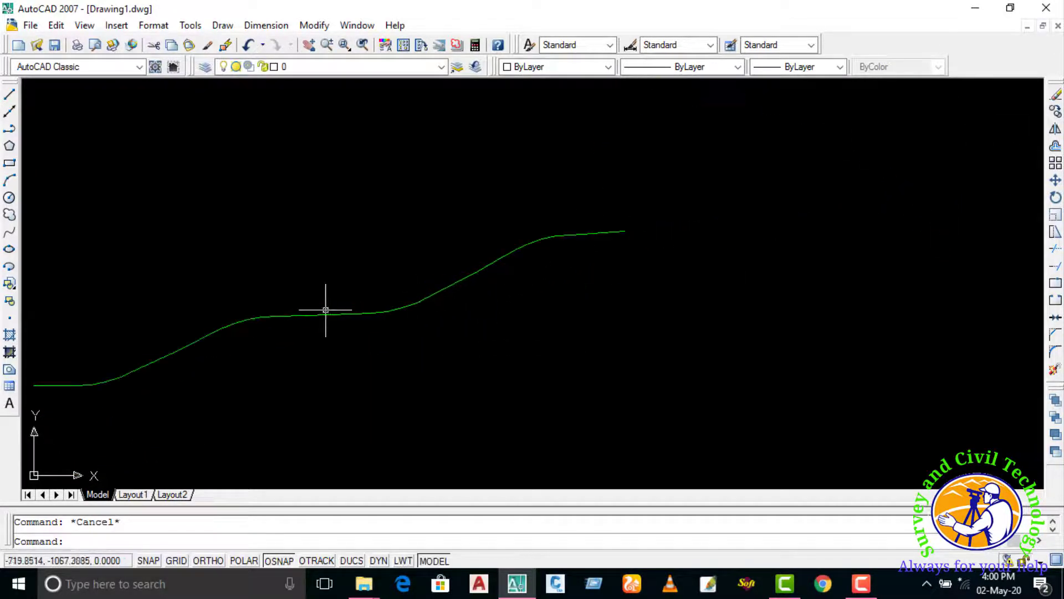
scroll(327, 304, up, 1)
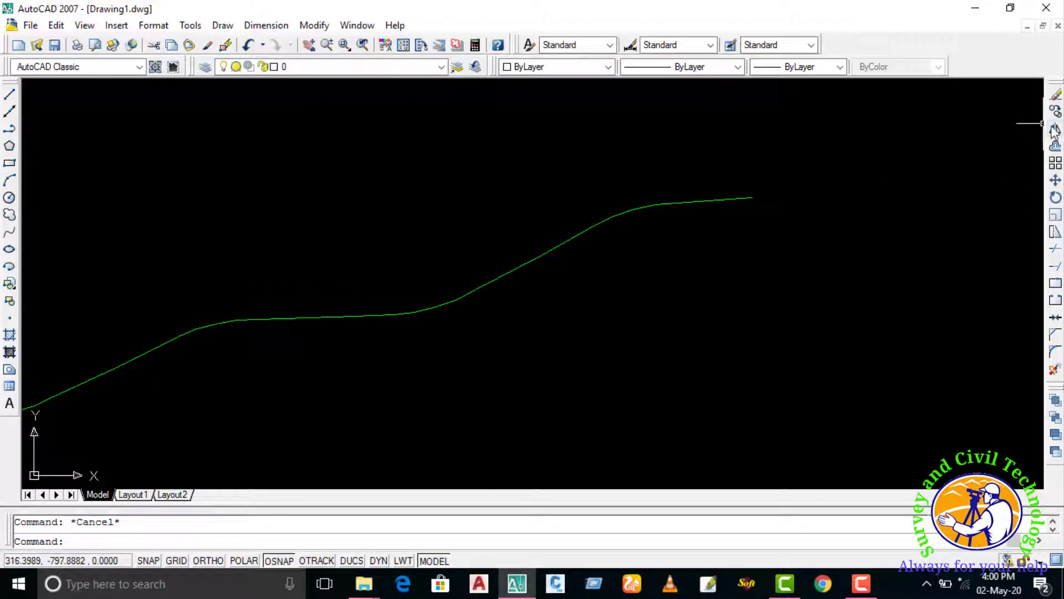
click(1056, 146)
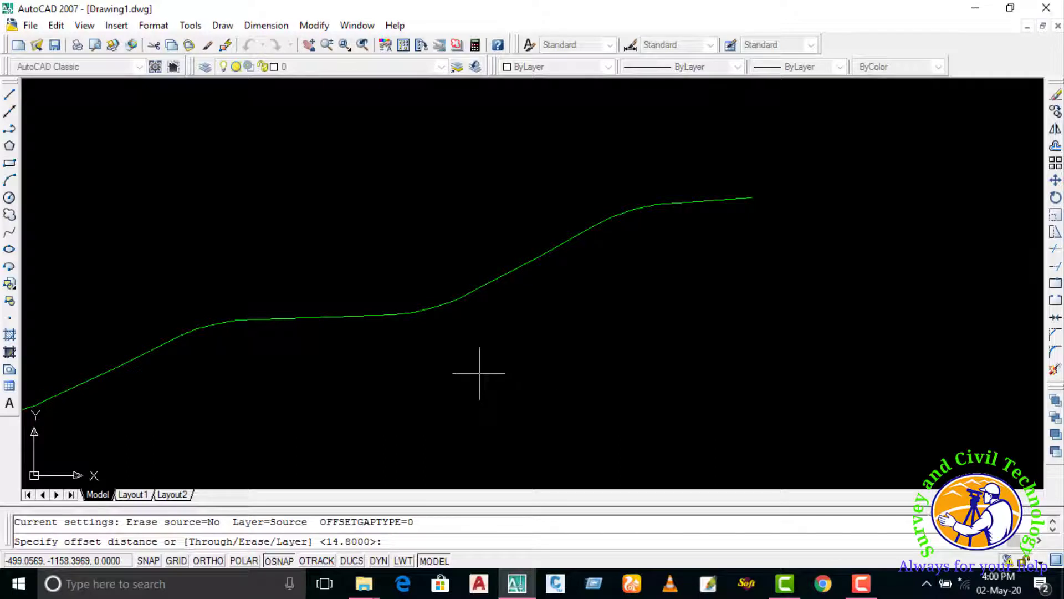
text(1)
key(Return)
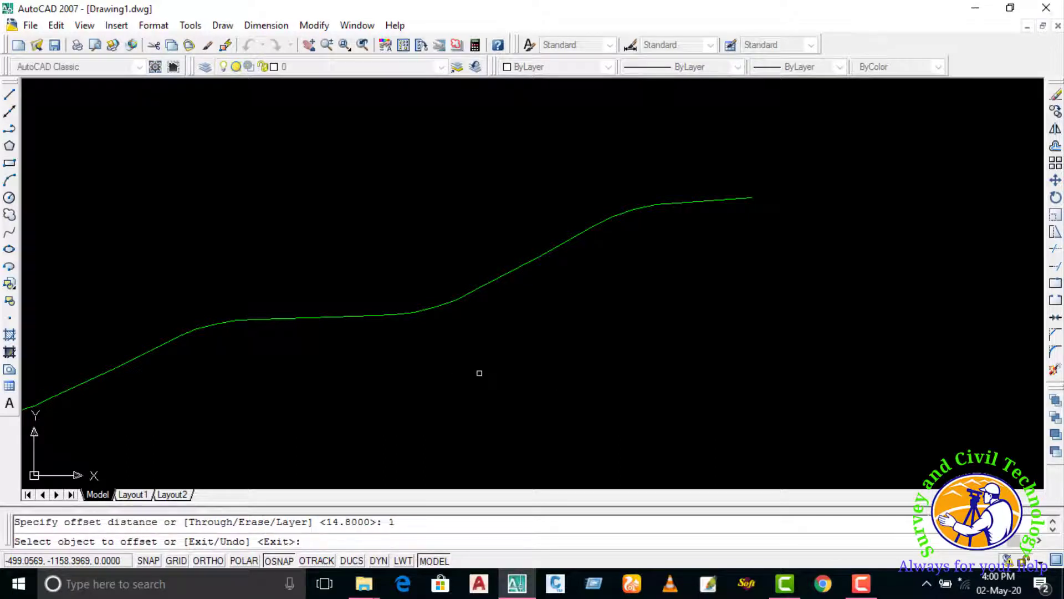
click(451, 295)
click(476, 366)
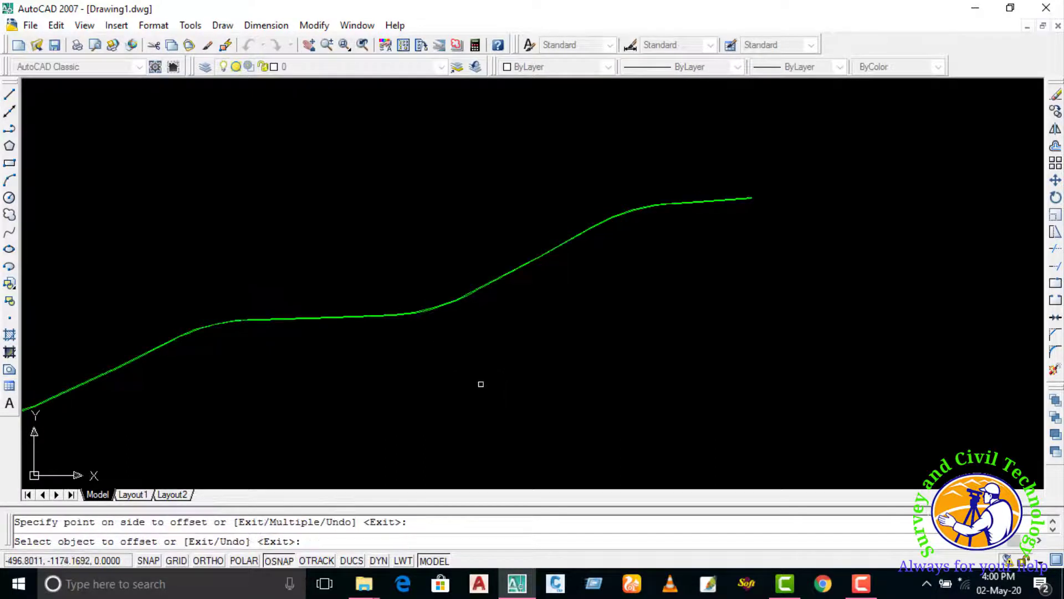
Pan along the new offset copy to check it, then end the Offset command
scroll(425, 343, up, 2)
scroll(413, 313, up, 2)
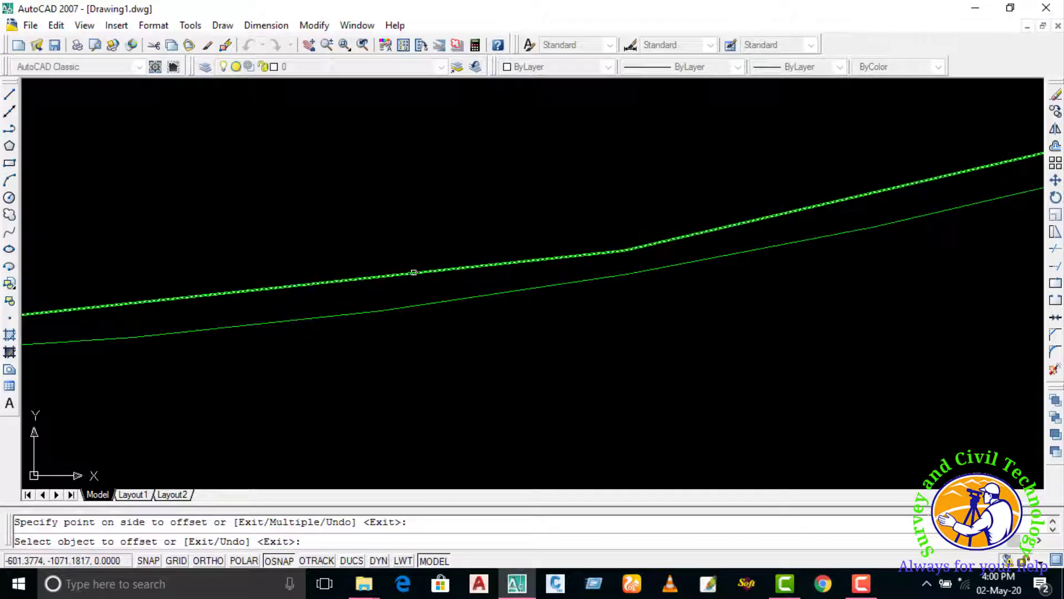
scroll(414, 272, down, 3)
middle_drag(338, 152, 621, 265)
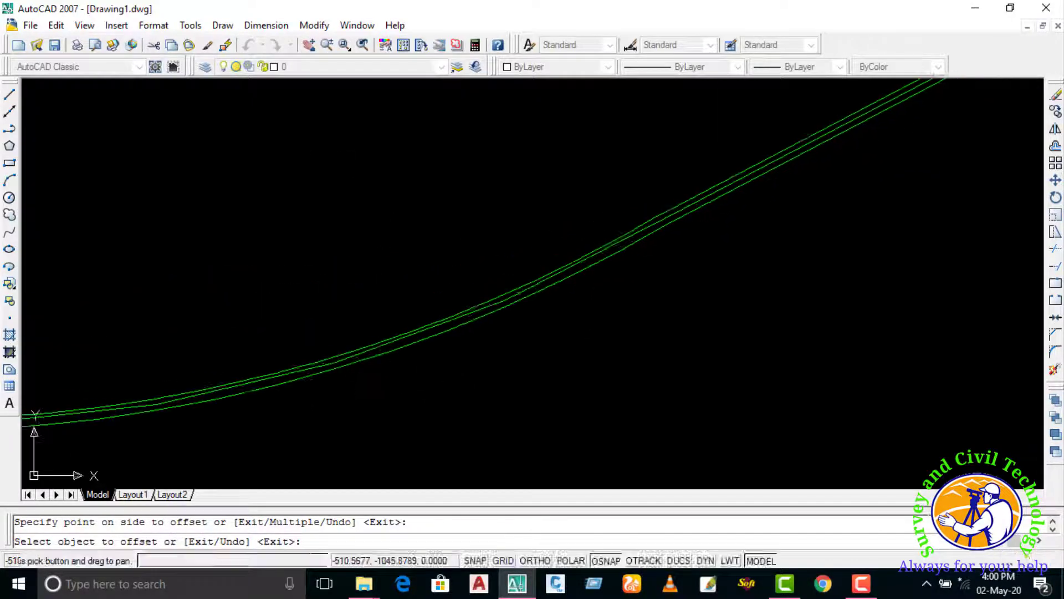
scroll(689, 231, down, 2)
scroll(617, 233, up, 2)
scroll(392, 255, up, 2)
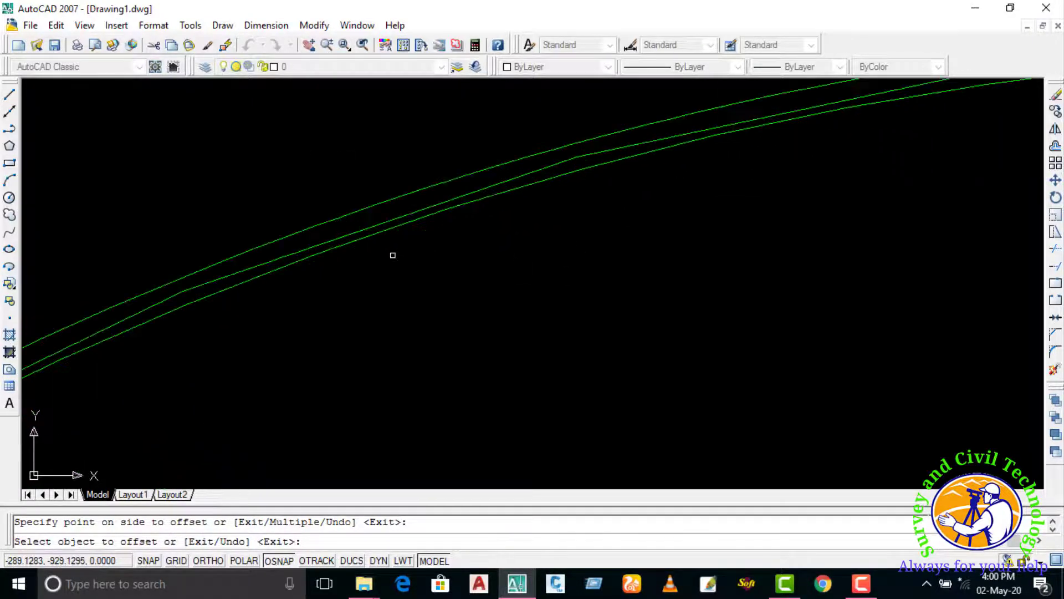
middle_drag(393, 255, 405, 335)
scroll(409, 335, up, 2)
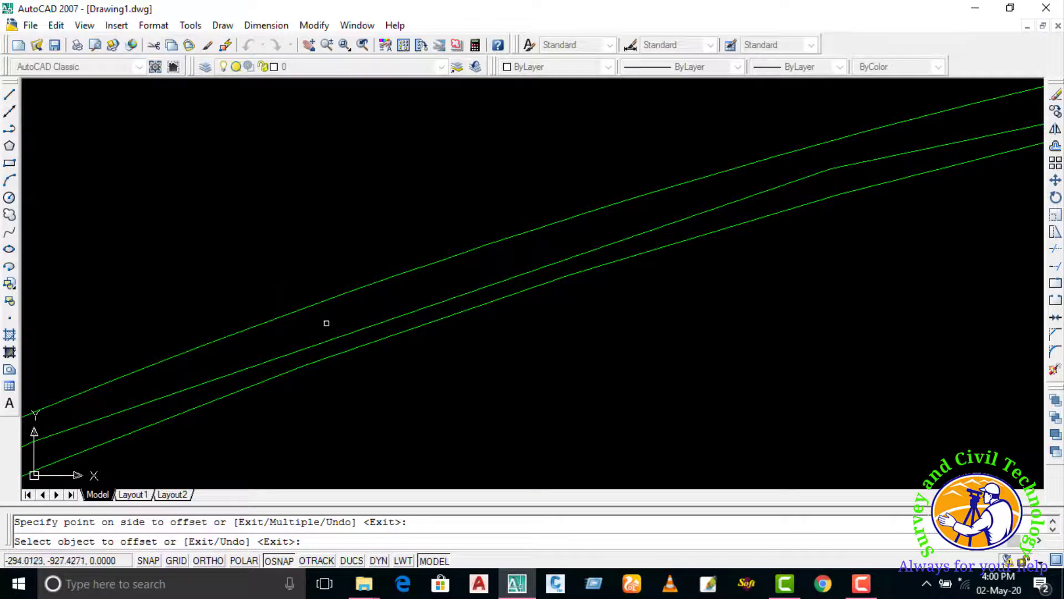
right_click(371, 354)
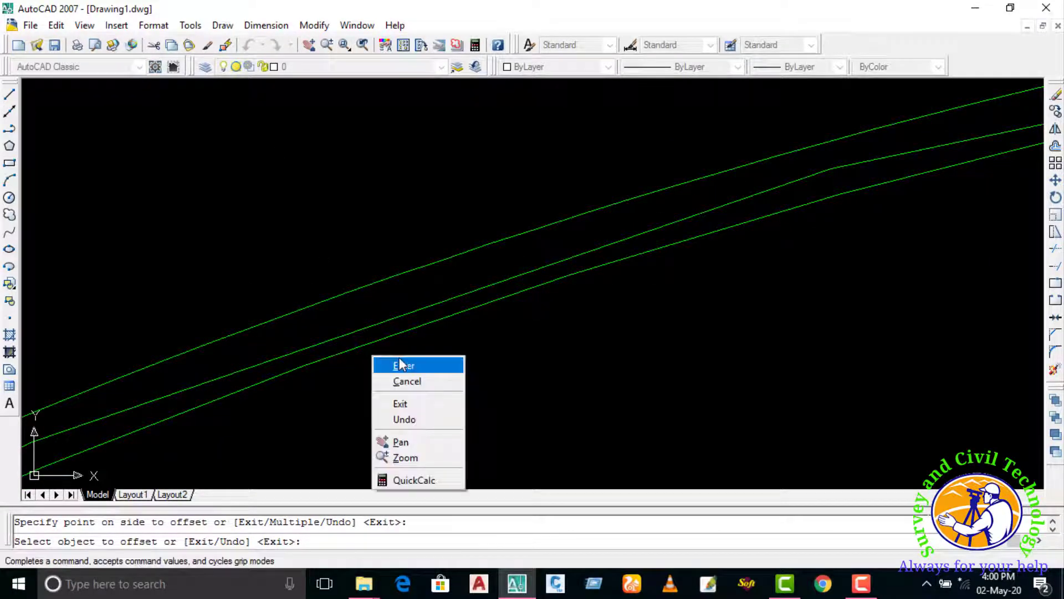
click(404, 361)
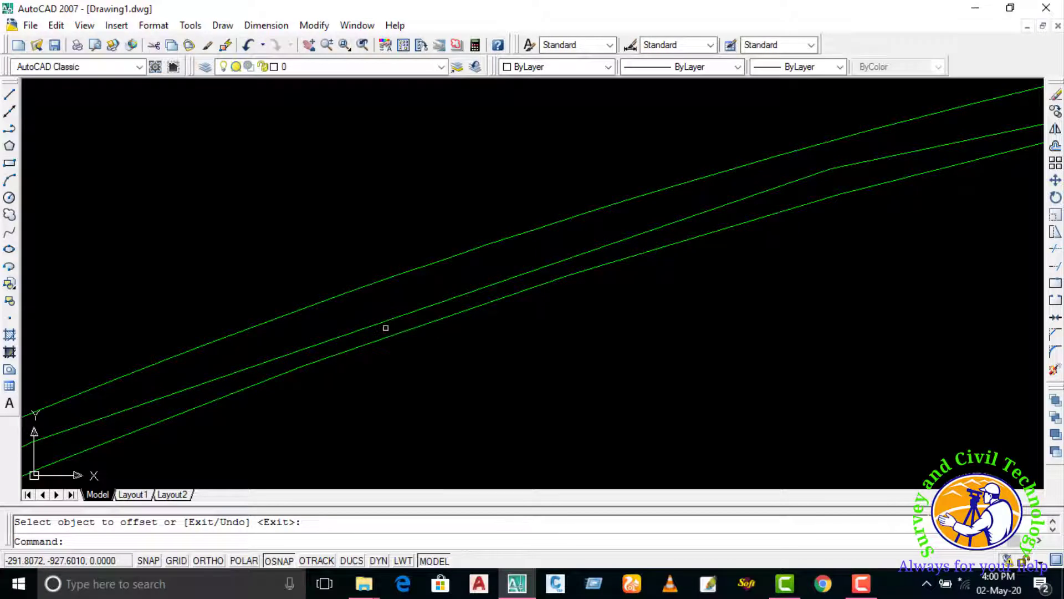
Undo the trial offset and cancel the active command
key(ctrl+z)
key(ctrl+z)
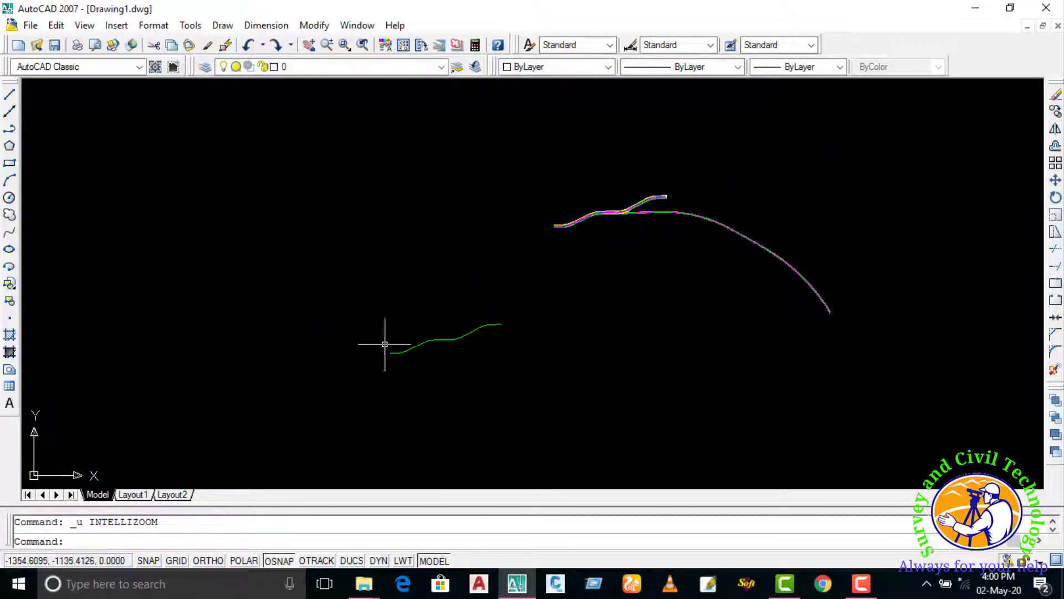
scroll(514, 297, up, 4)
scroll(490, 418, up, 4)
scroll(490, 418, up, 3)
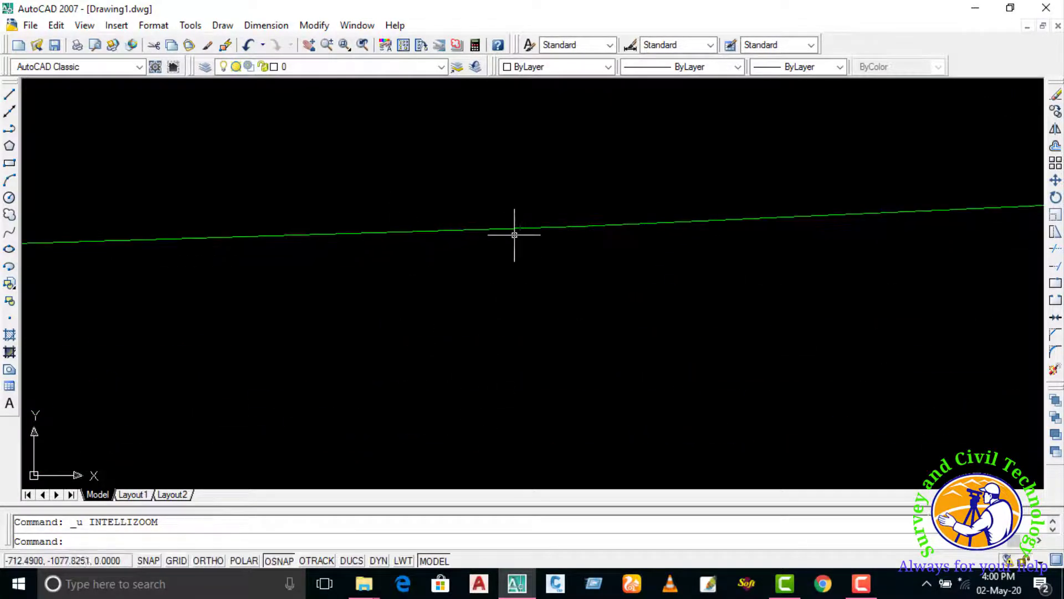
key(Escape)
Zoom around the drawing and select the green S-shaped polyline
scroll(512, 245, down, 3)
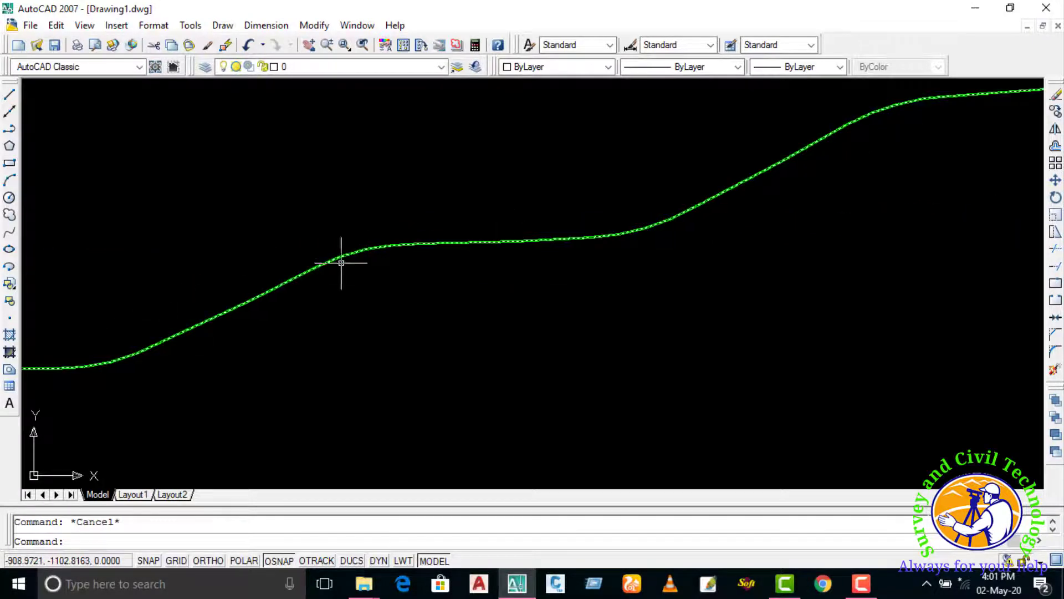
scroll(383, 267, down, 3)
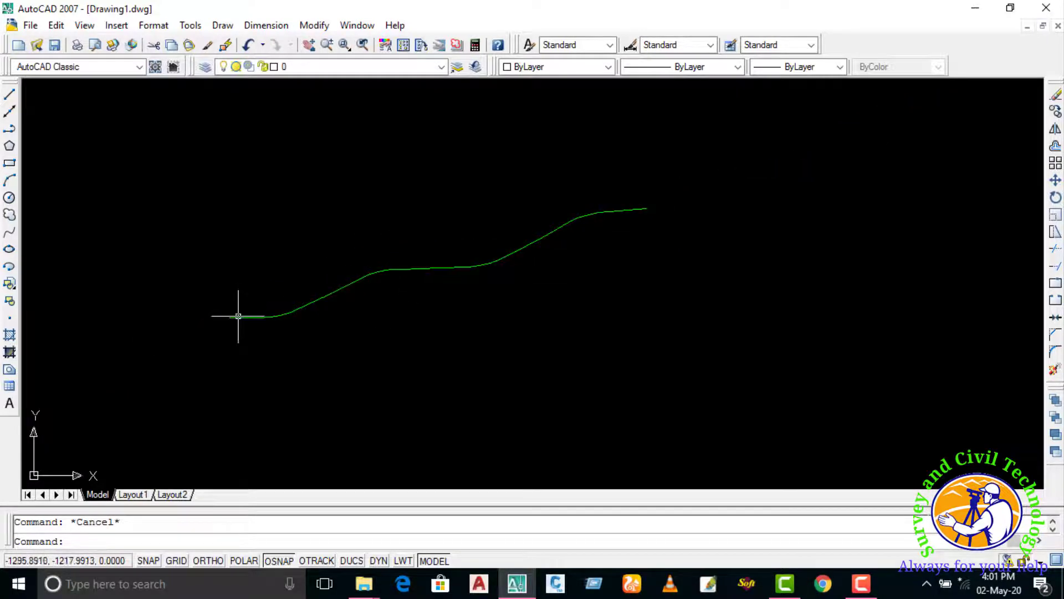
scroll(239, 317, up, 2)
scroll(231, 320, up, 2)
scroll(171, 310, up, 2)
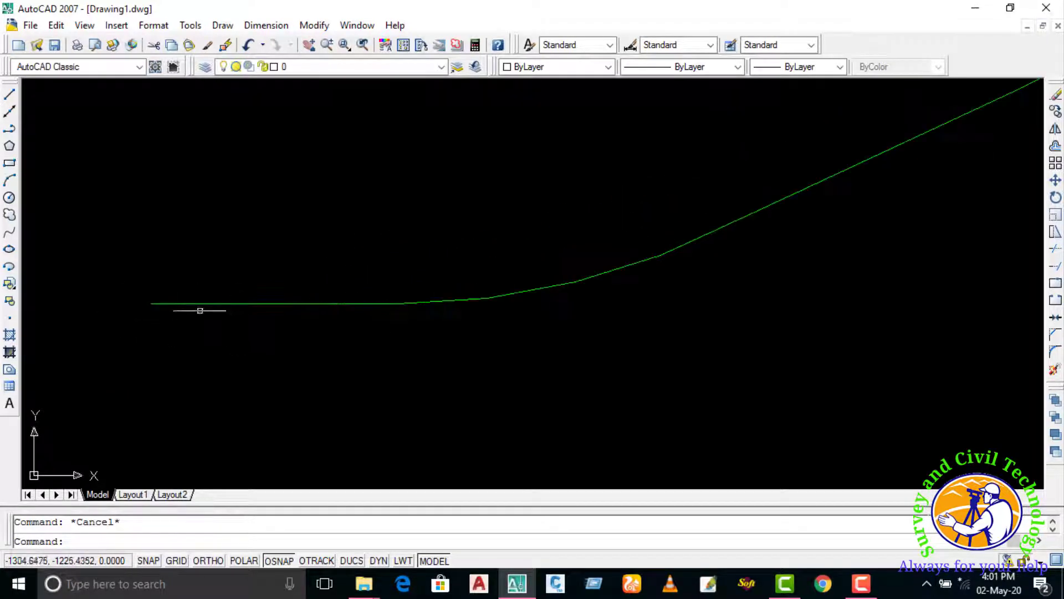
scroll(290, 302, down, 2)
scroll(347, 302, down, 2)
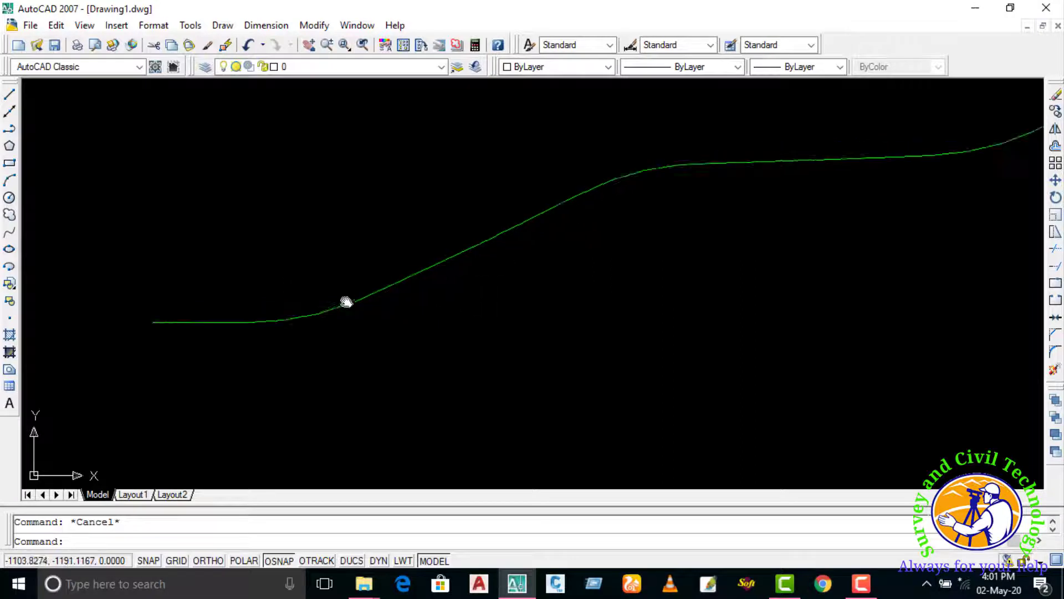
scroll(345, 304, down, 2)
scroll(345, 304, down, 2)
scroll(388, 298, up, 3)
scroll(365, 266, up, 1)
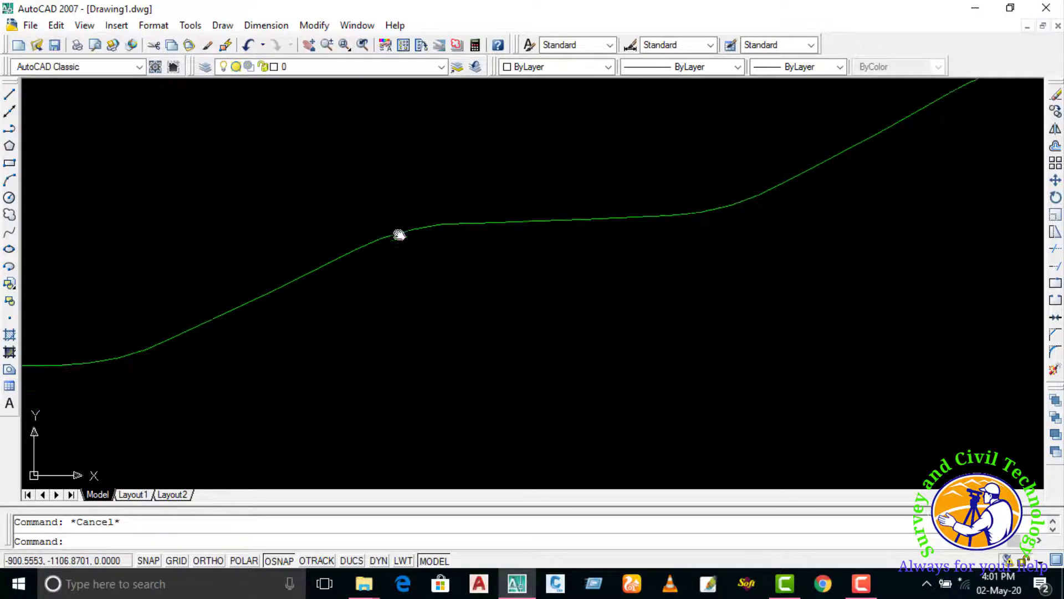
scroll(395, 241, down, 1)
scroll(292, 277, down, 3)
click(319, 290)
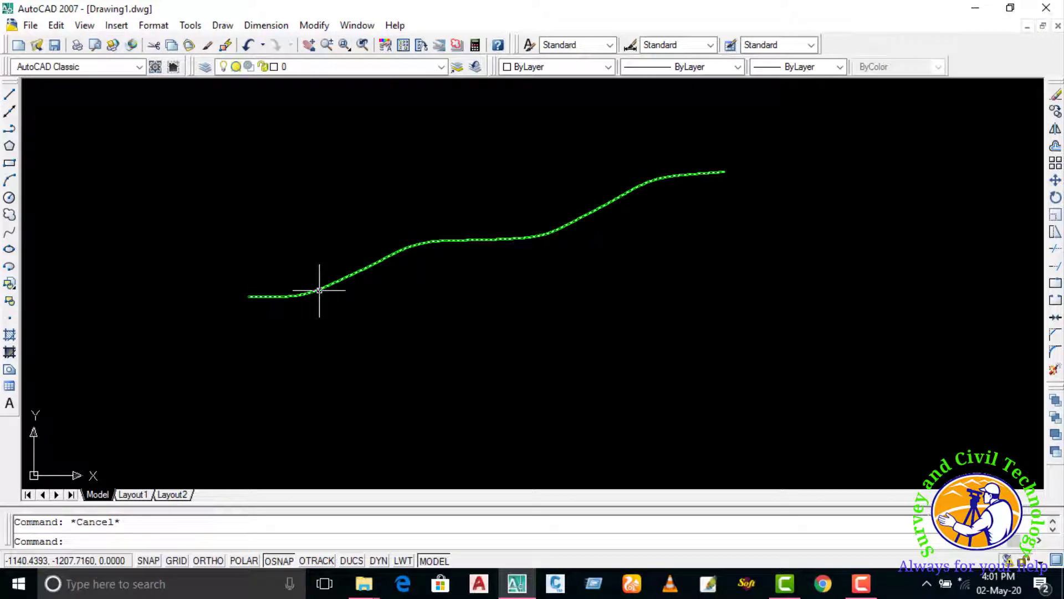
Load the OffsetSectionV1-1 LISP file through the AP application loader
text(ap)
key(Return)
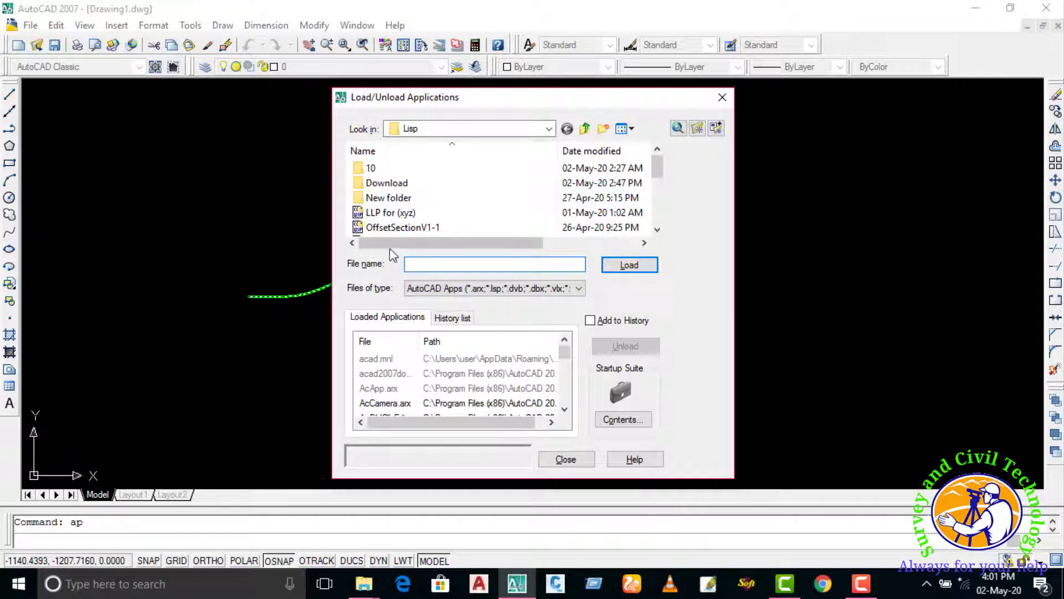
click(390, 228)
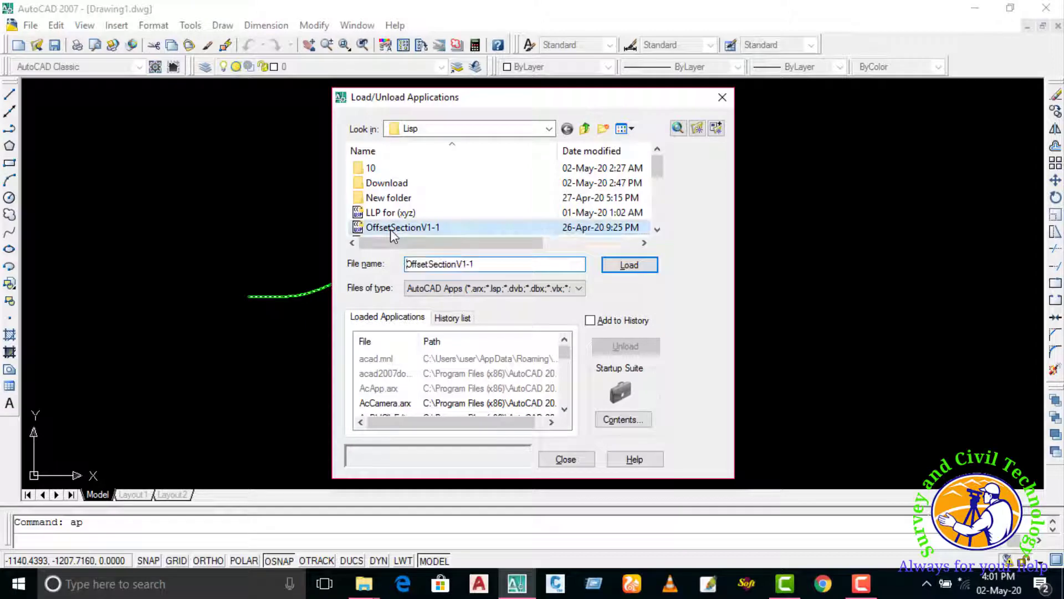
click(638, 265)
click(566, 459)
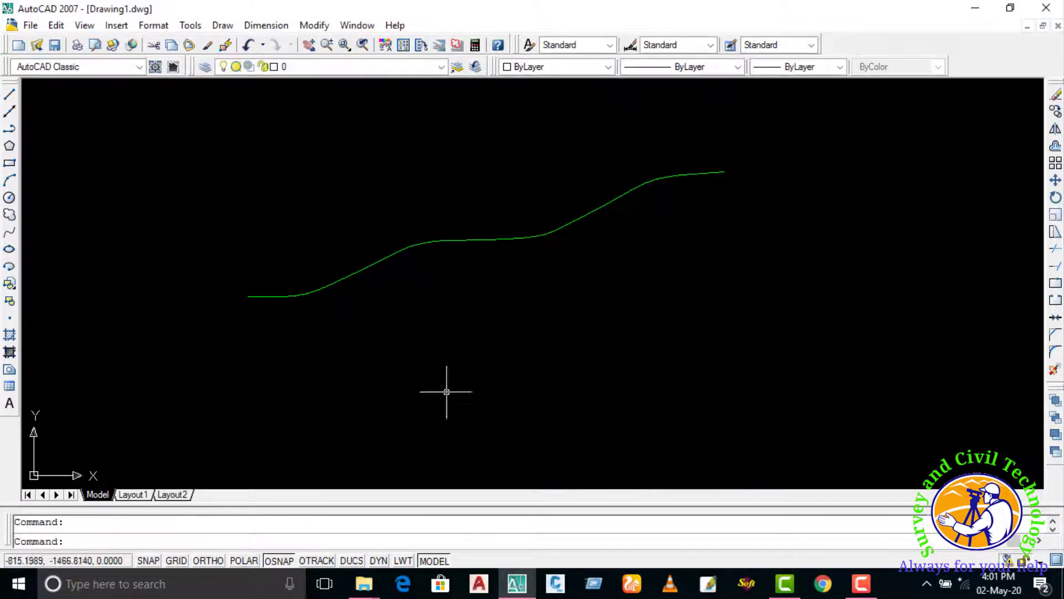
scroll(336, 295, up, 2)
scroll(202, 297, up, 2)
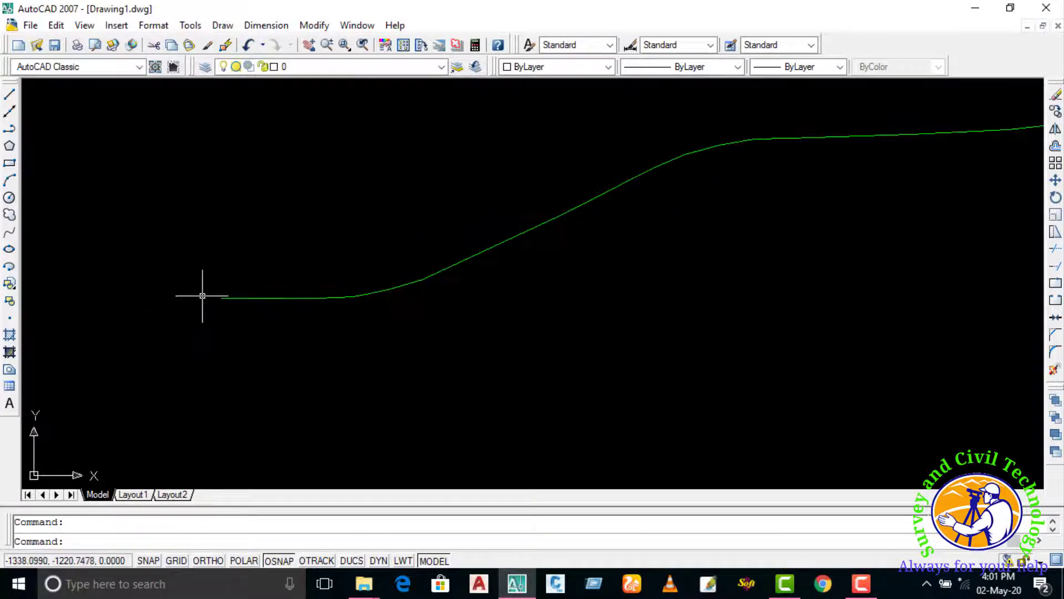
scroll(205, 300, up, 1)
scroll(214, 303, down, 1)
scroll(214, 303, down, 2)
scroll(677, 173, up, 2)
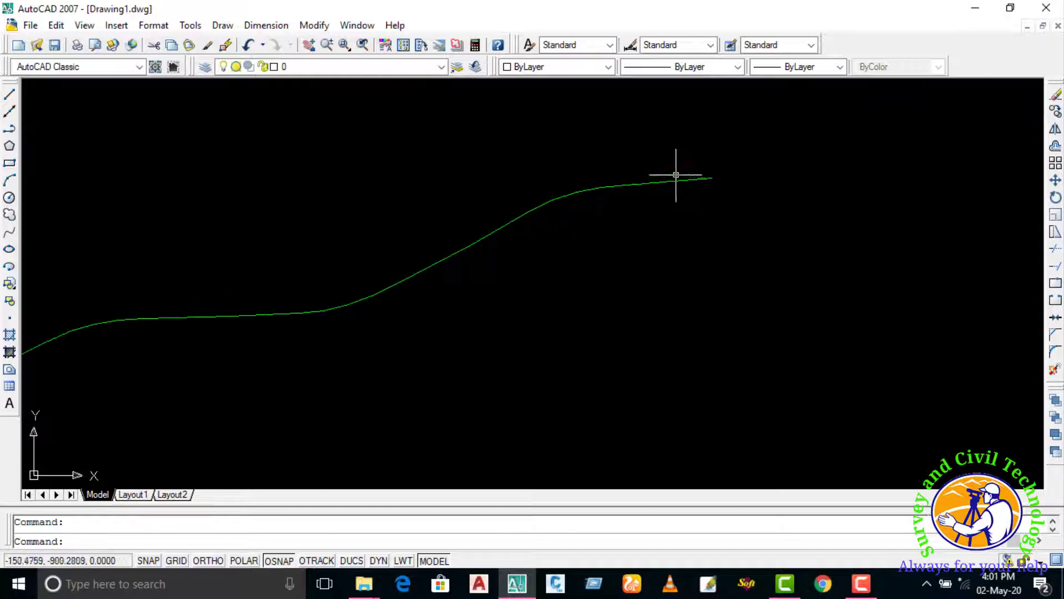
scroll(660, 218, down, 1)
middle_drag(405, 299, 518, 228)
scroll(295, 255, up, 2)
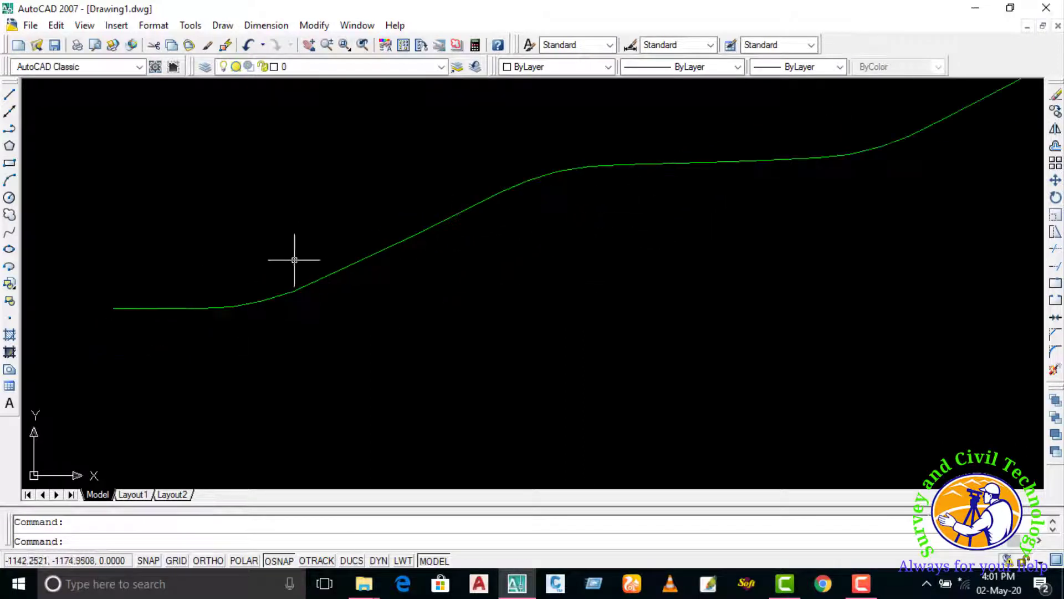
scroll(240, 292, up, 1)
scroll(158, 289, up, 2)
scroll(155, 262, up, 1)
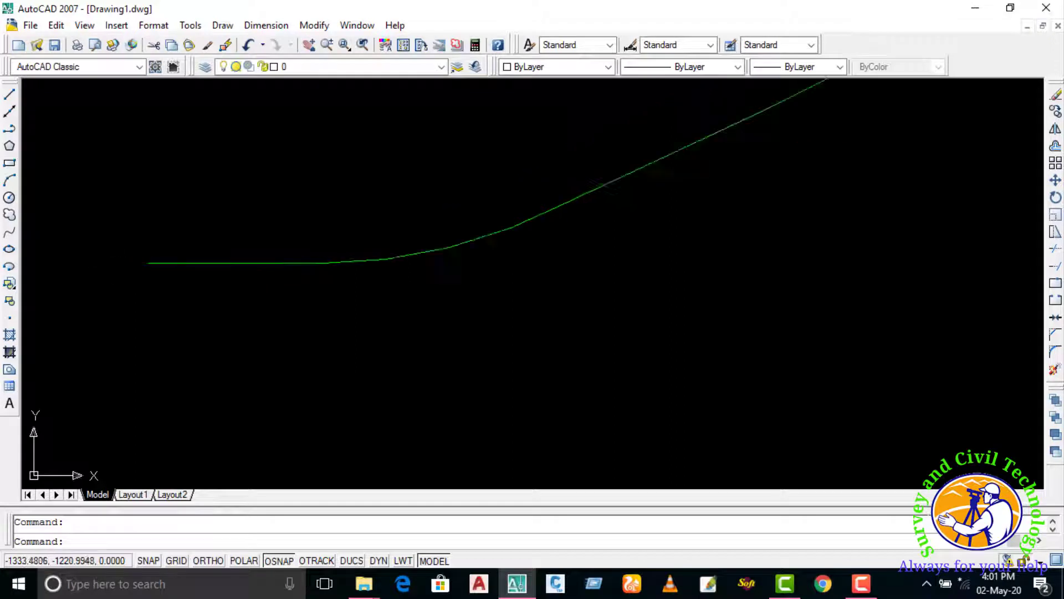
scroll(147, 256, up, 1)
click(158, 265)
scroll(158, 265, down, 2)
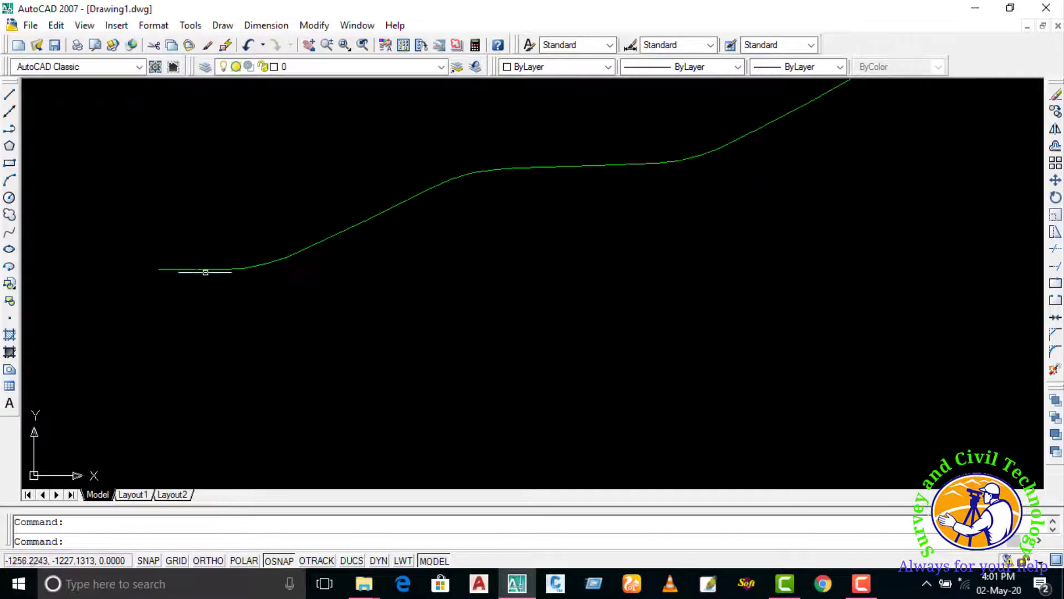
key(Escape)
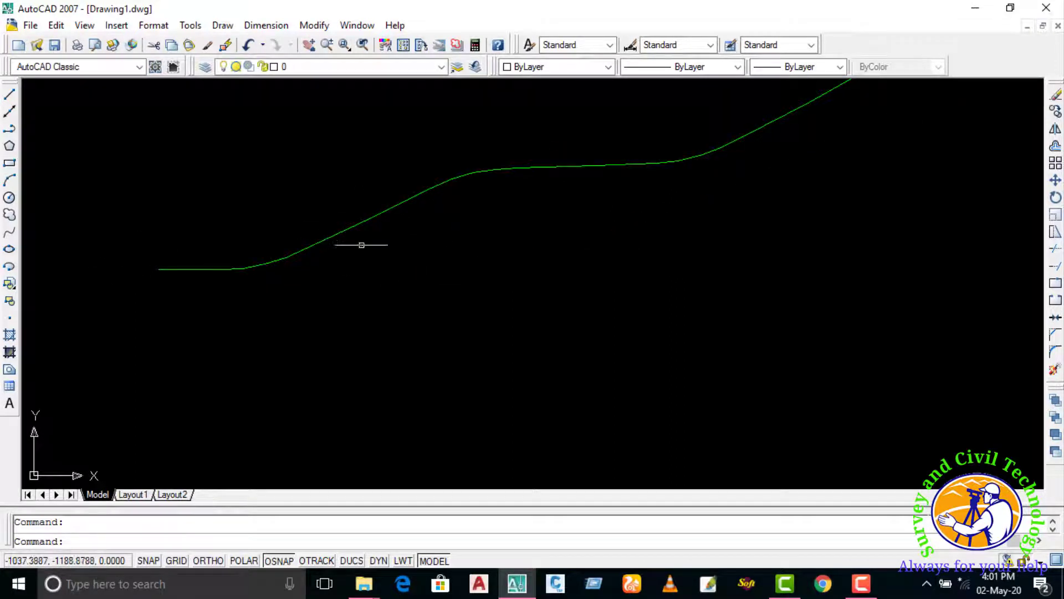
mouse_move(535, 188)
middle_down()
mouse_move(489, 238)
mouse_move(331, 287)
middle_up()
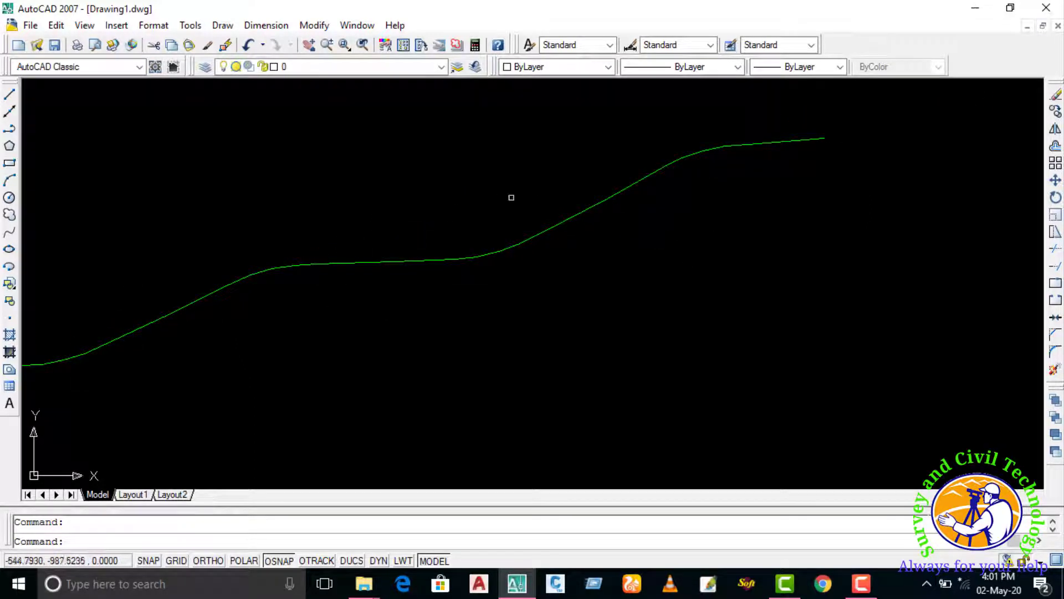
click(521, 214)
click(492, 145)
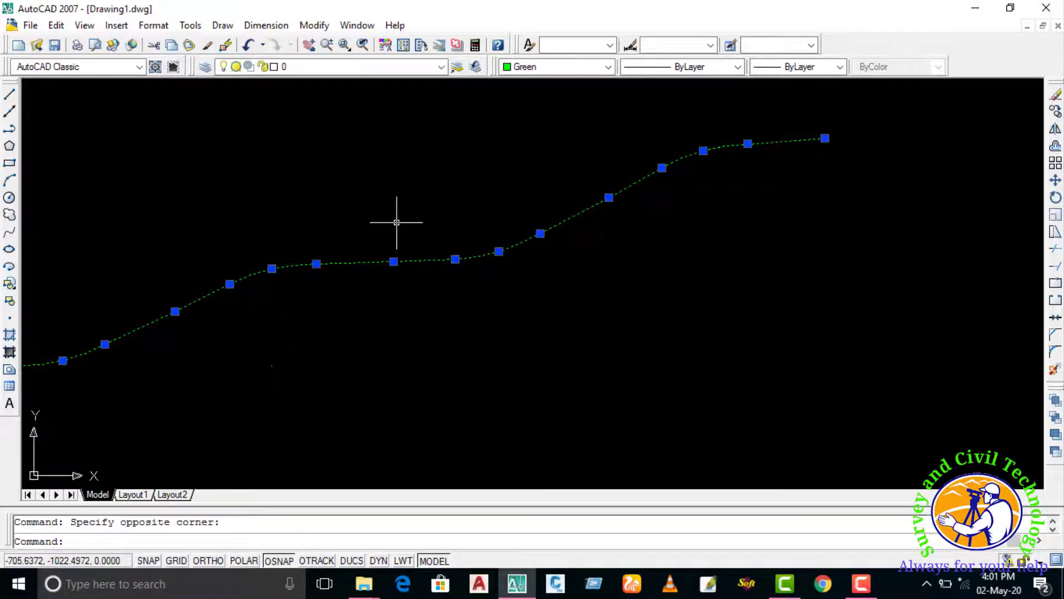
key(Escape)
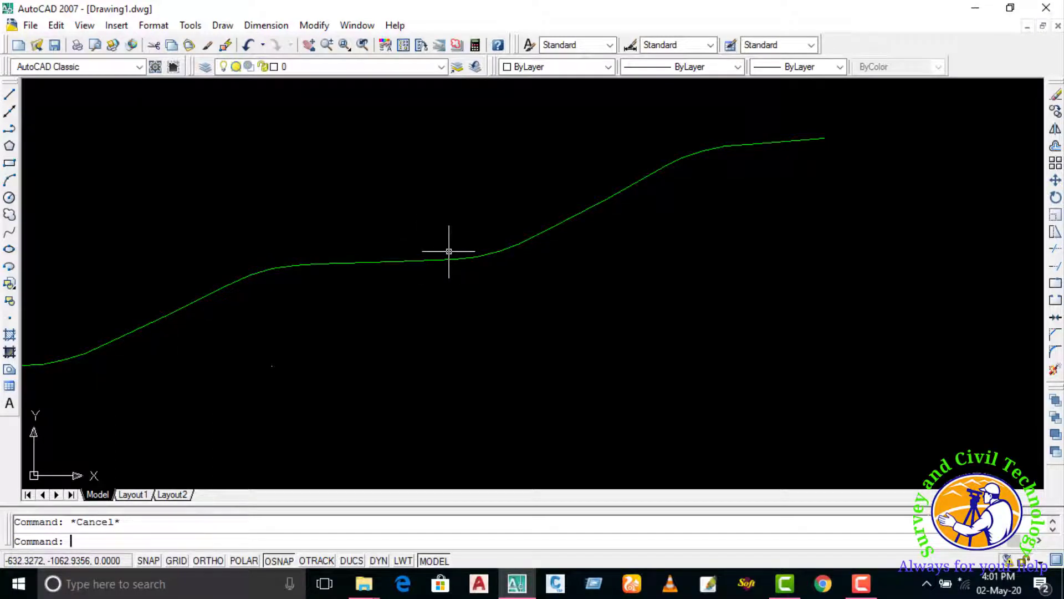
scroll(521, 301, down, 2)
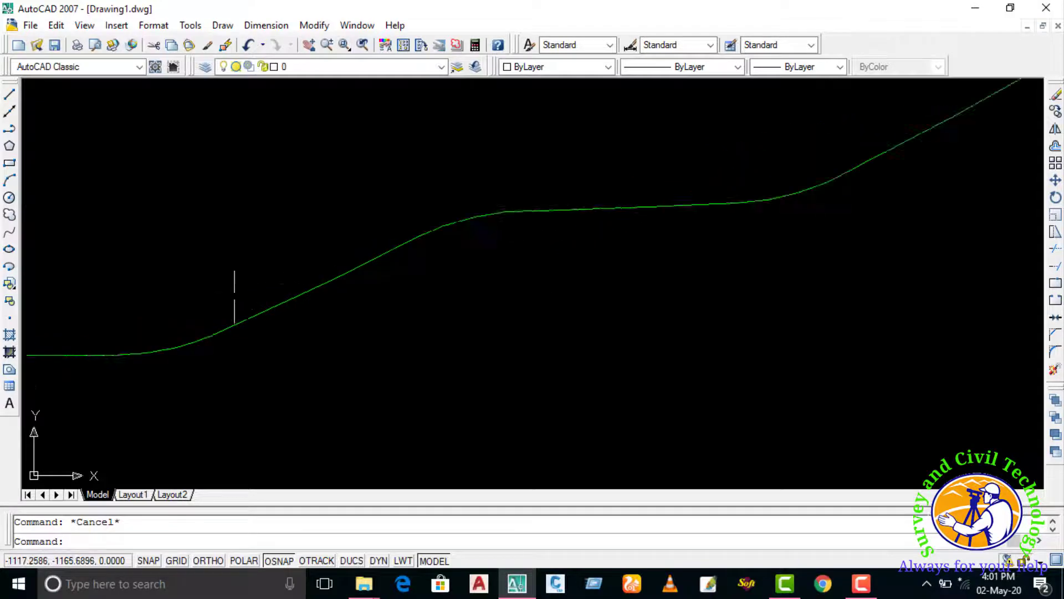
scroll(337, 298, up, 1)
scroll(415, 273, up, 1)
text(o)
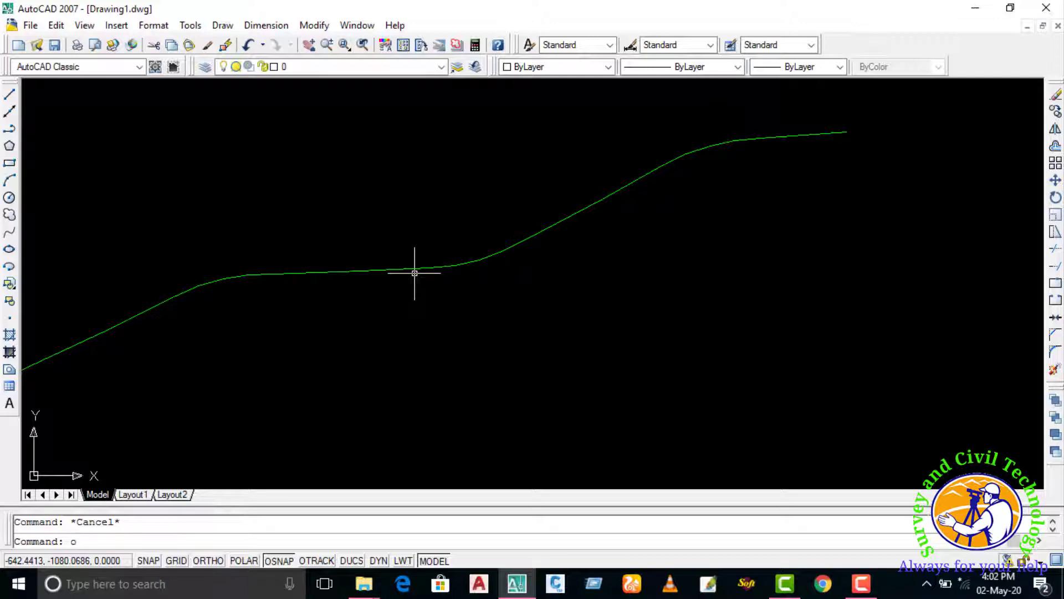
Start the OFFSEC routine with an offset distance of 9
text(f)
text(s)
text(et)
key(Return)
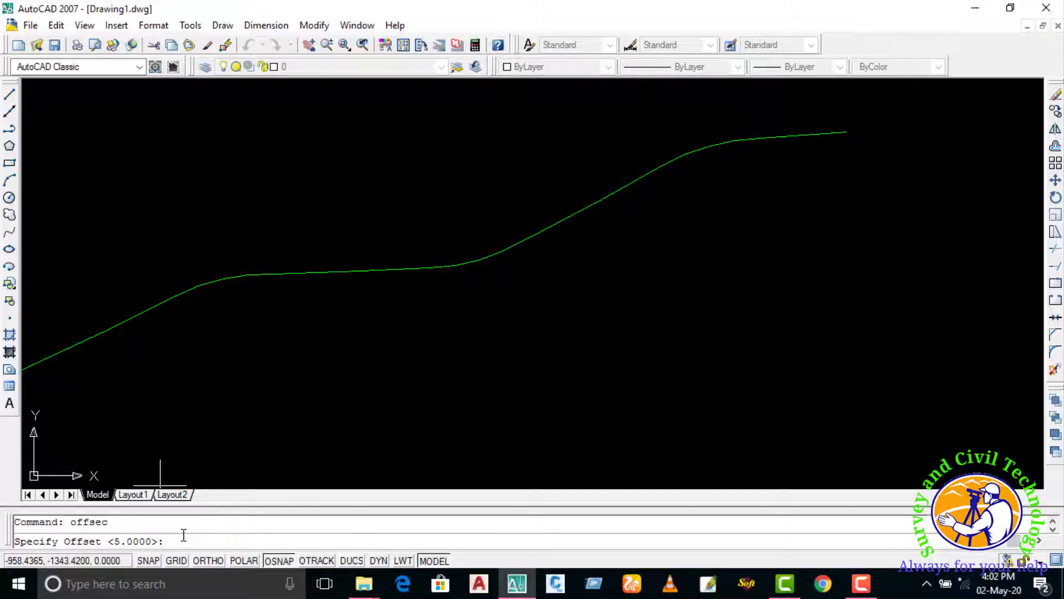
text(9)
key(Return)
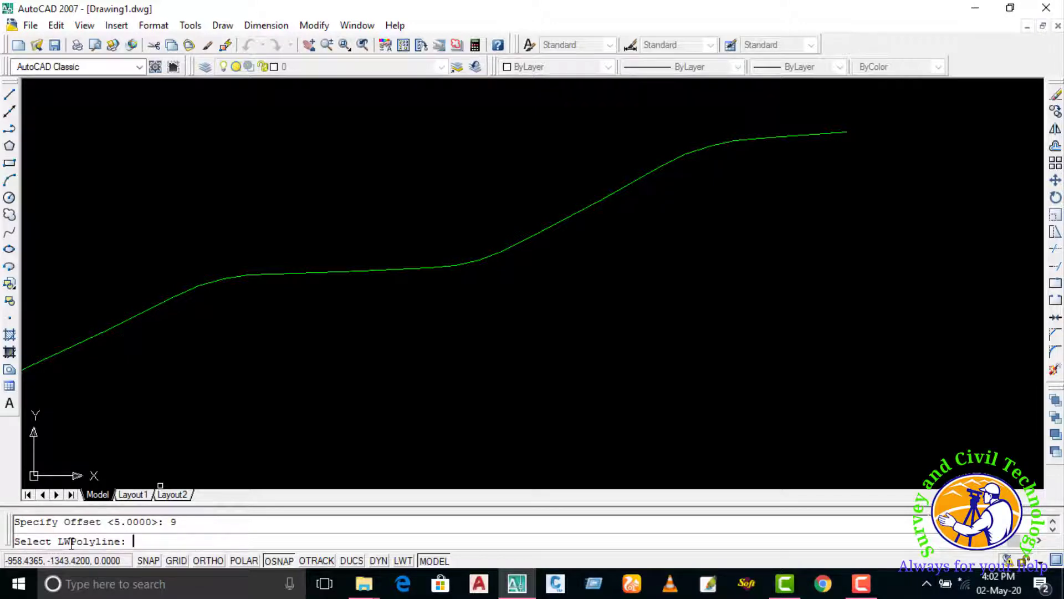
Select the green polyline and pick its left and right end points to create the offsets
scroll(167, 421, down, 3)
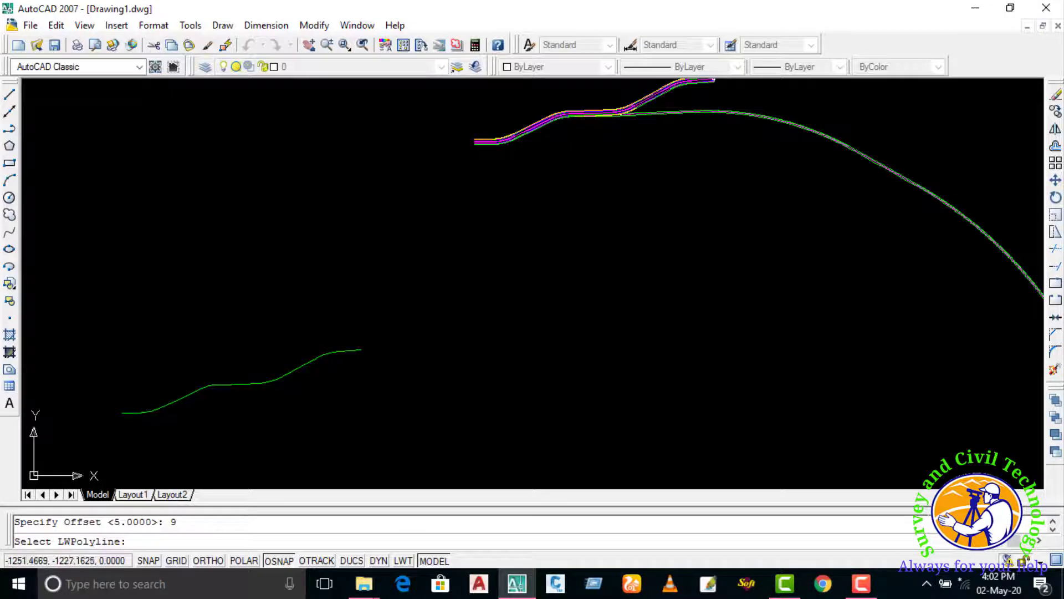
scroll(125, 408, up, 2)
click(136, 415)
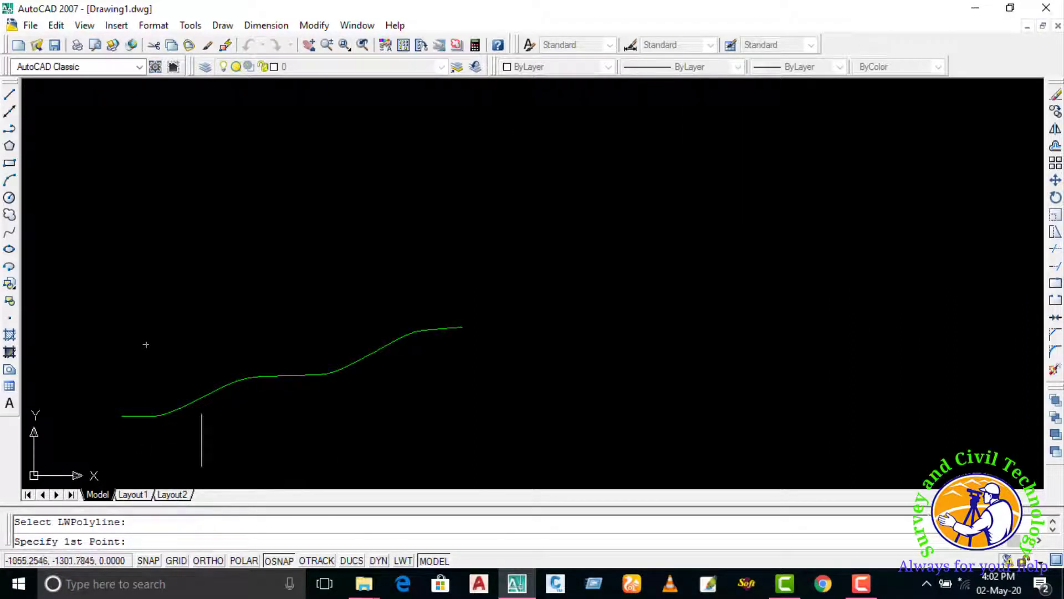
scroll(125, 430, up, 2)
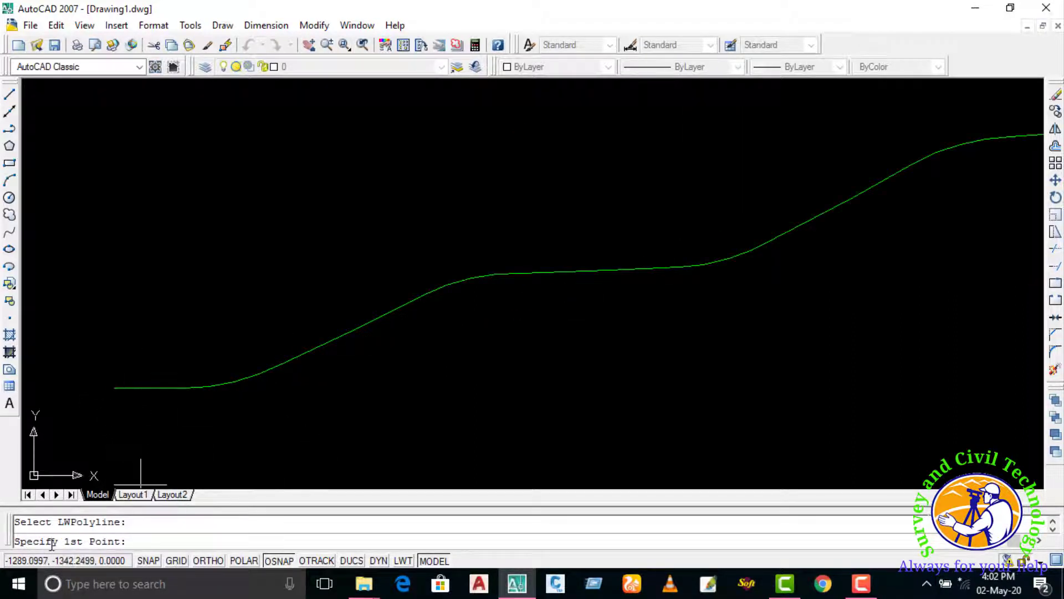
click(114, 388)
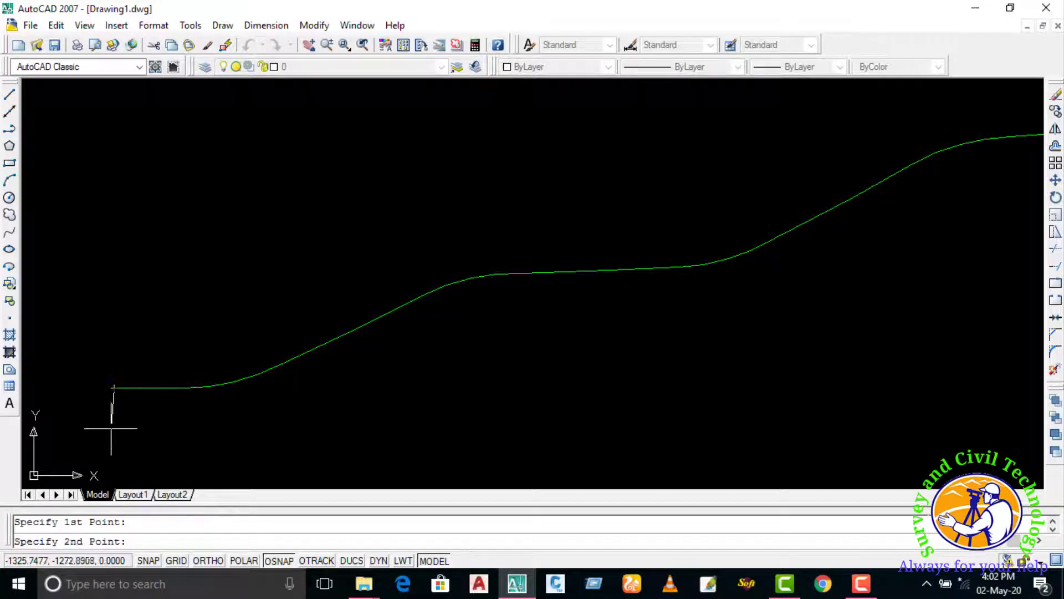
scroll(108, 430, down, 2)
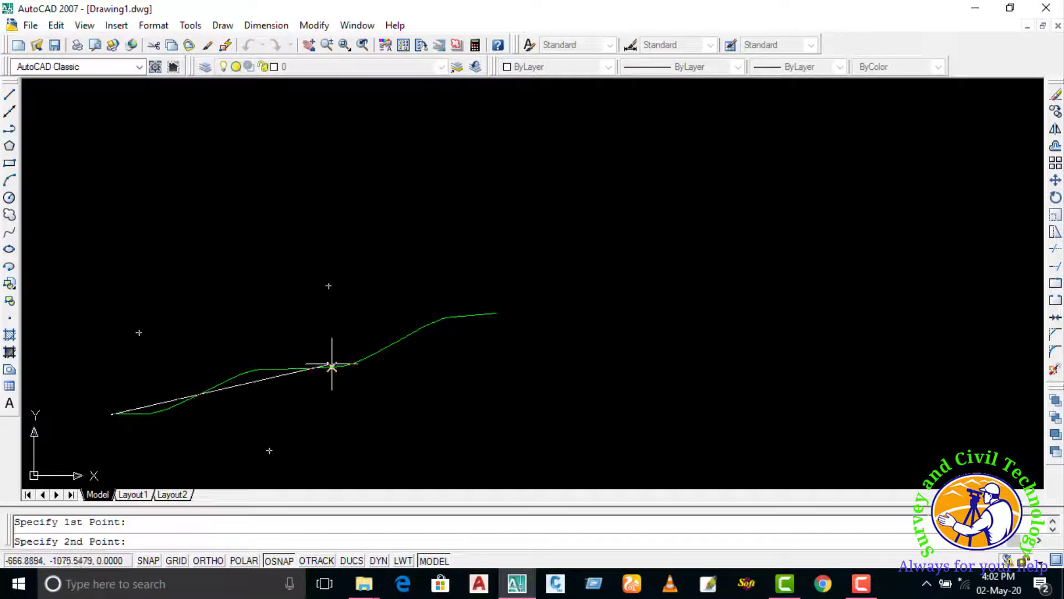
click(497, 313)
scroll(368, 344, up, 2)
Set the middle centreline's colour to Magenta using the Color Control list
scroll(371, 377, up, 3)
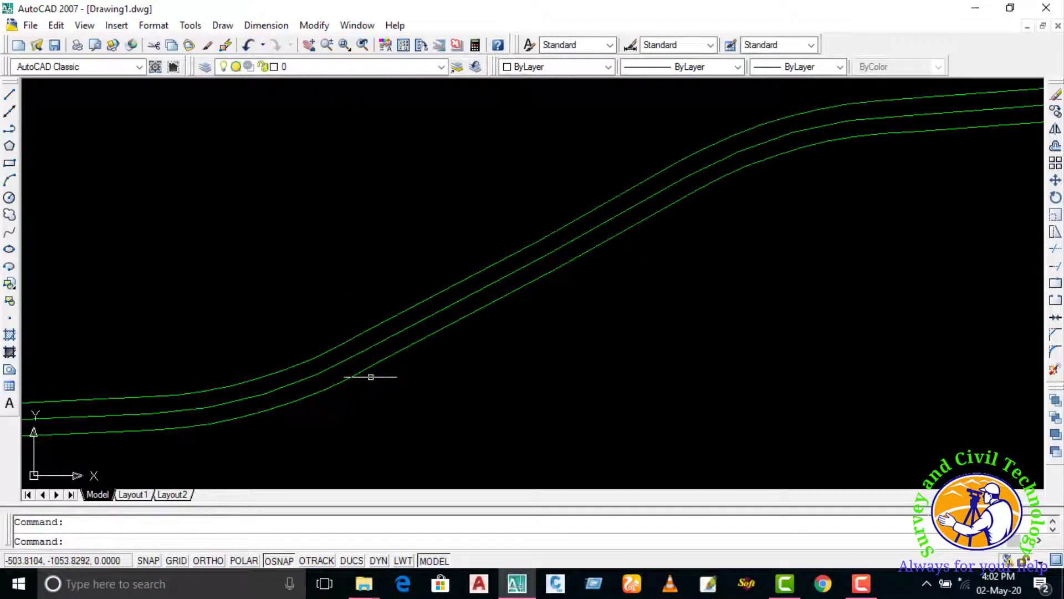
click(305, 382)
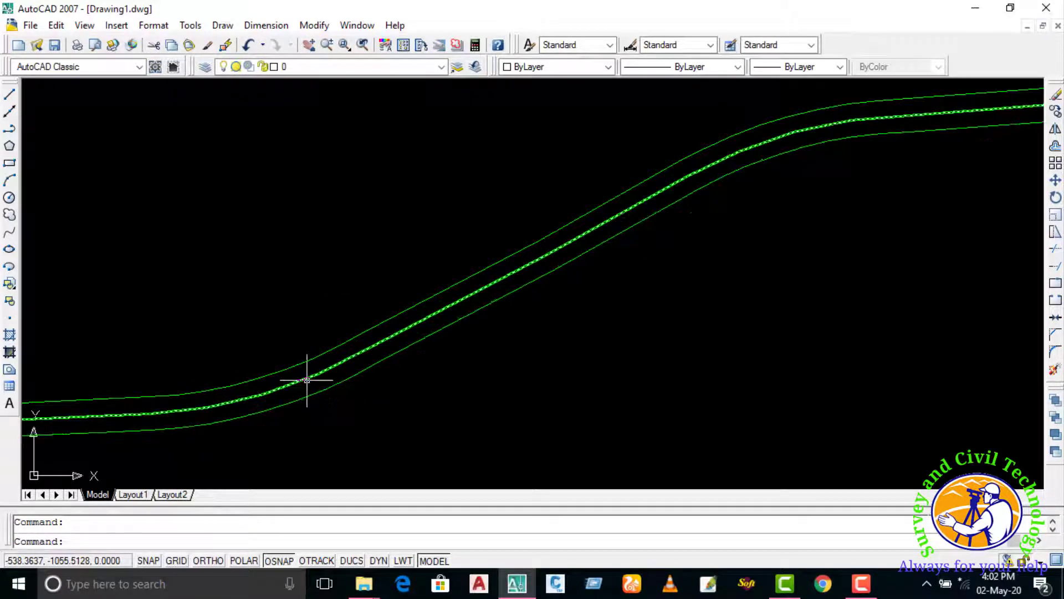
click(307, 380)
click(571, 71)
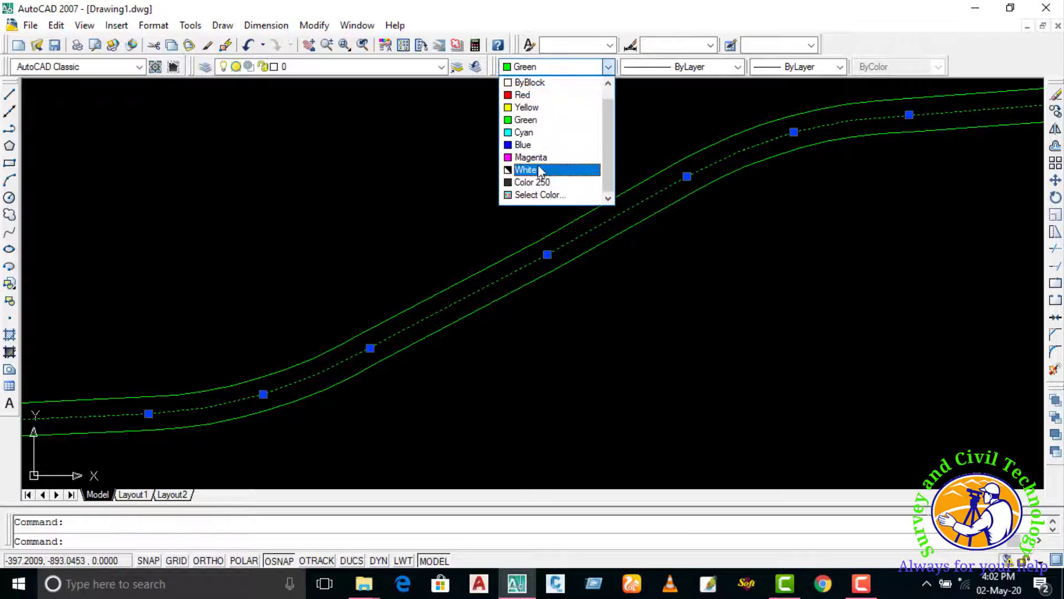
click(530, 158)
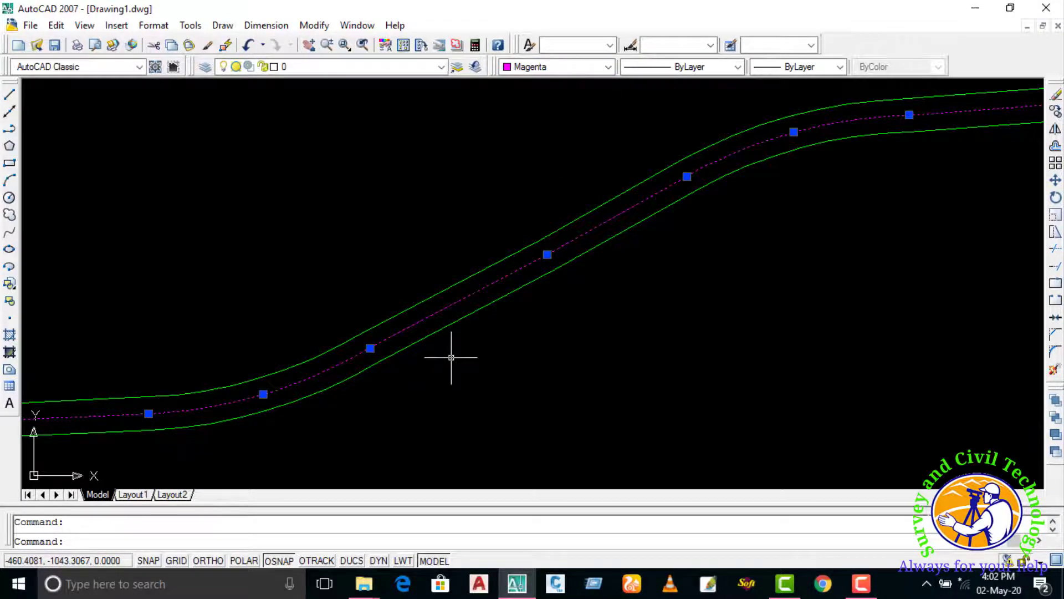
key(Escape)
scroll(449, 352, down, 5)
scroll(443, 349, up, 3)
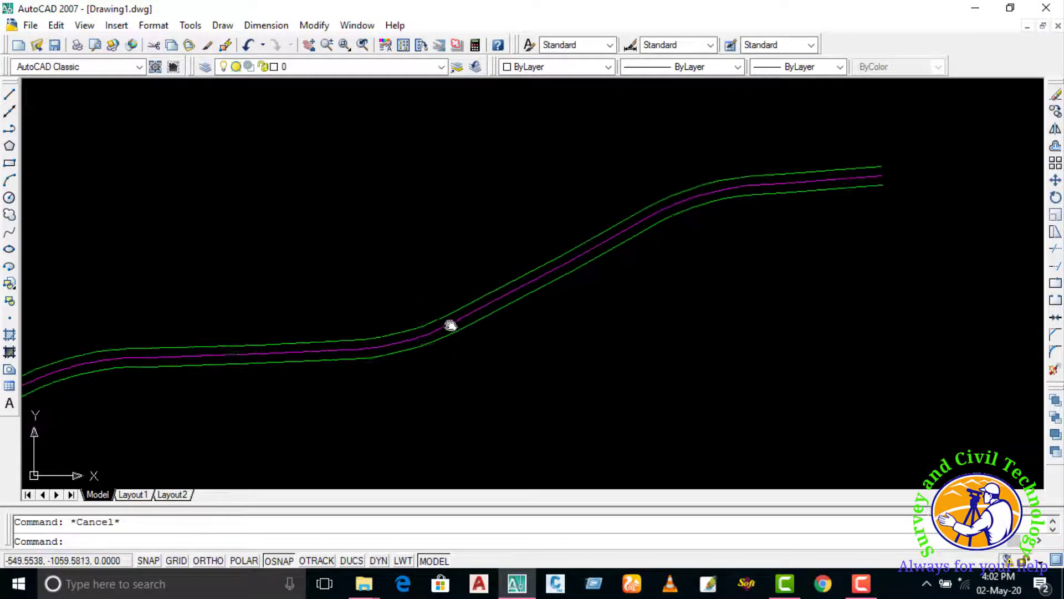
scroll(450, 326, up, 1)
scroll(452, 297, up, 3)
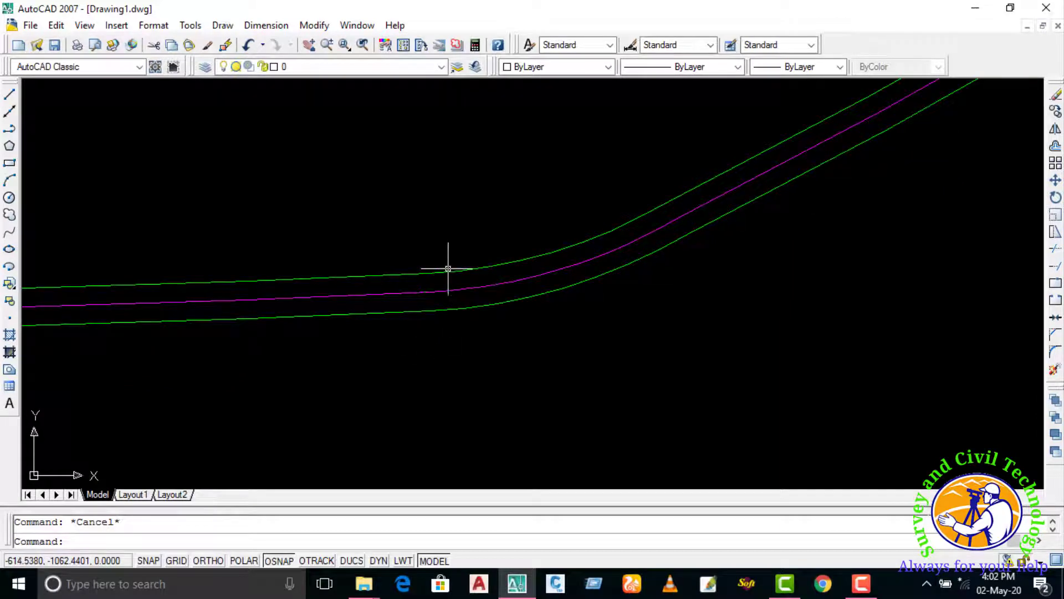
scroll(449, 260, up, 1)
scroll(440, 255, up, 2)
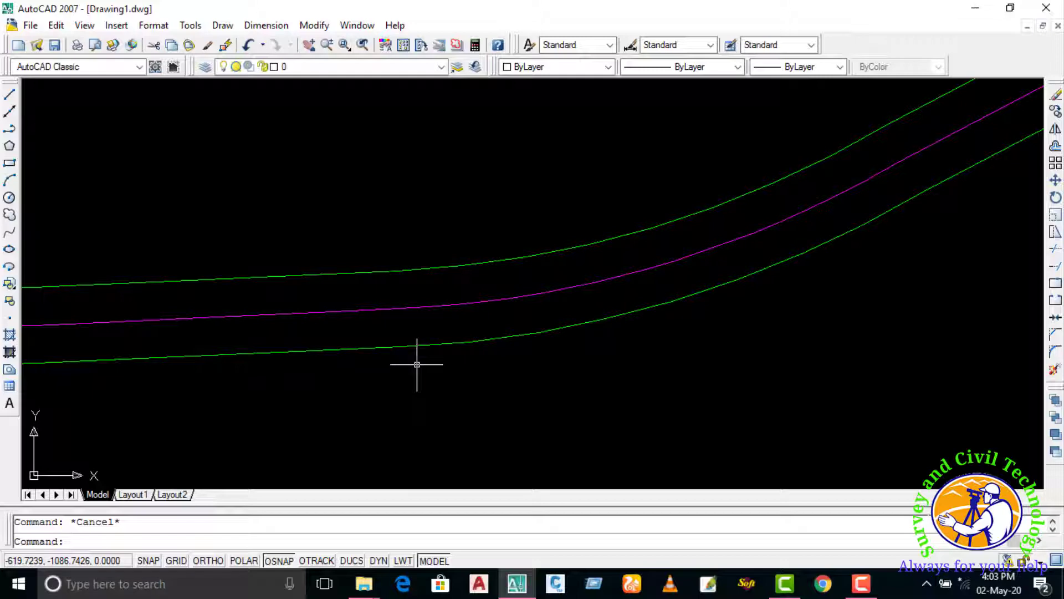
Repeat OFFSEC with offset distance 10.5 on the magenta centreline
right_click(431, 323)
click(482, 57)
text(10.5)
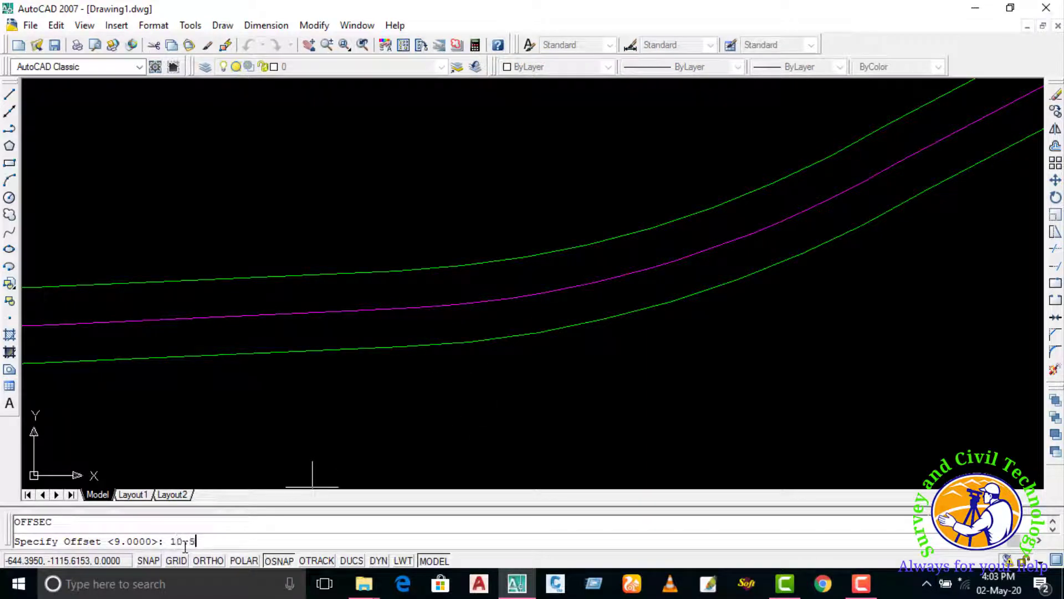
key(Return)
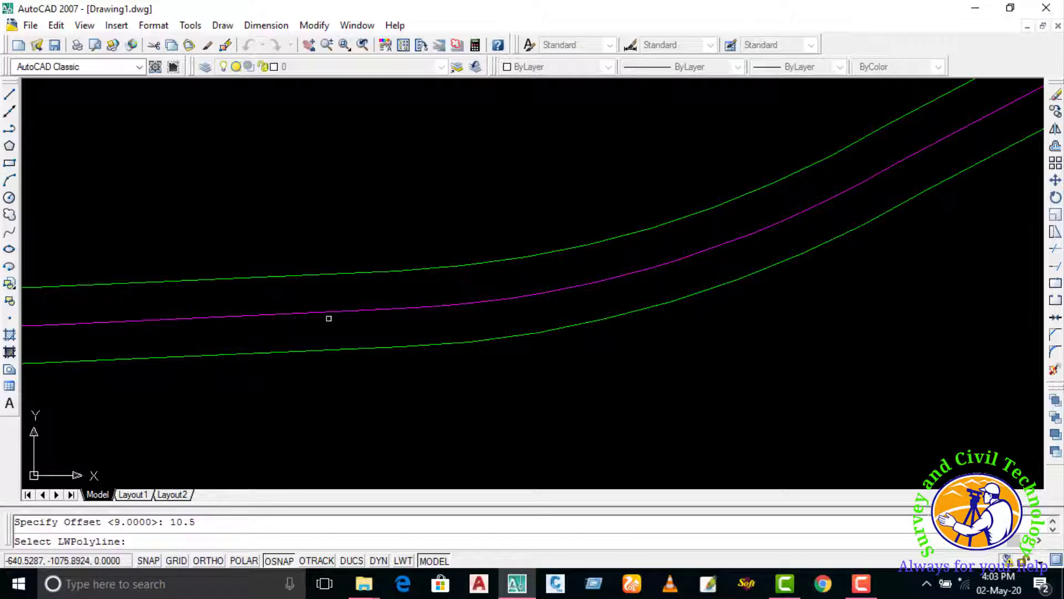
click(329, 313)
scroll(368, 419, down, 5)
scroll(361, 280, up, 1)
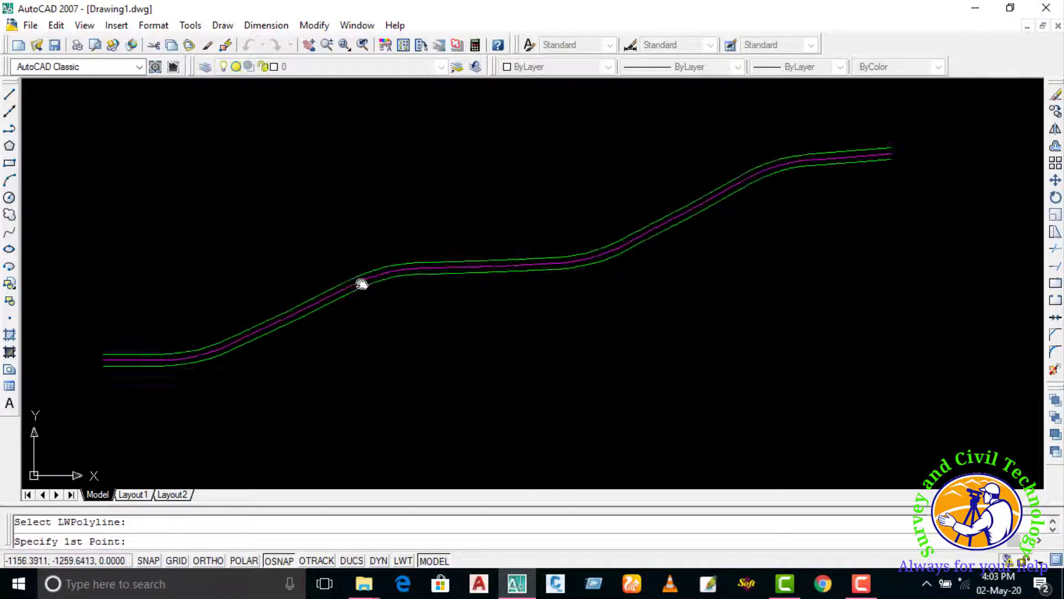
scroll(292, 281, up, 2)
scroll(254, 347, up, 1)
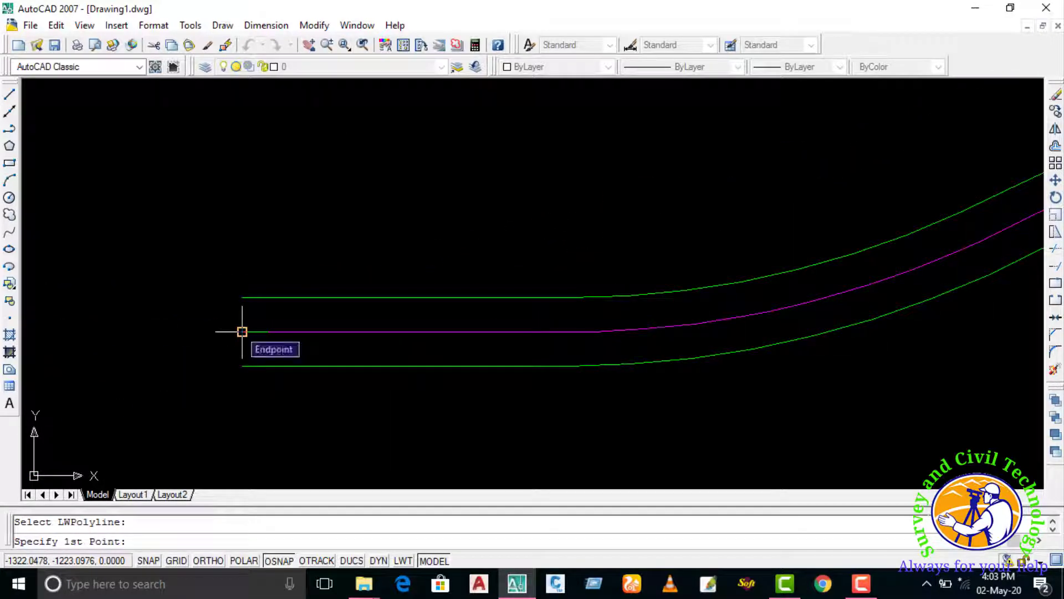
Pick the polyline's two end points to place the 10.5 offsets, then end the command
click(242, 332)
scroll(361, 332, down, 4)
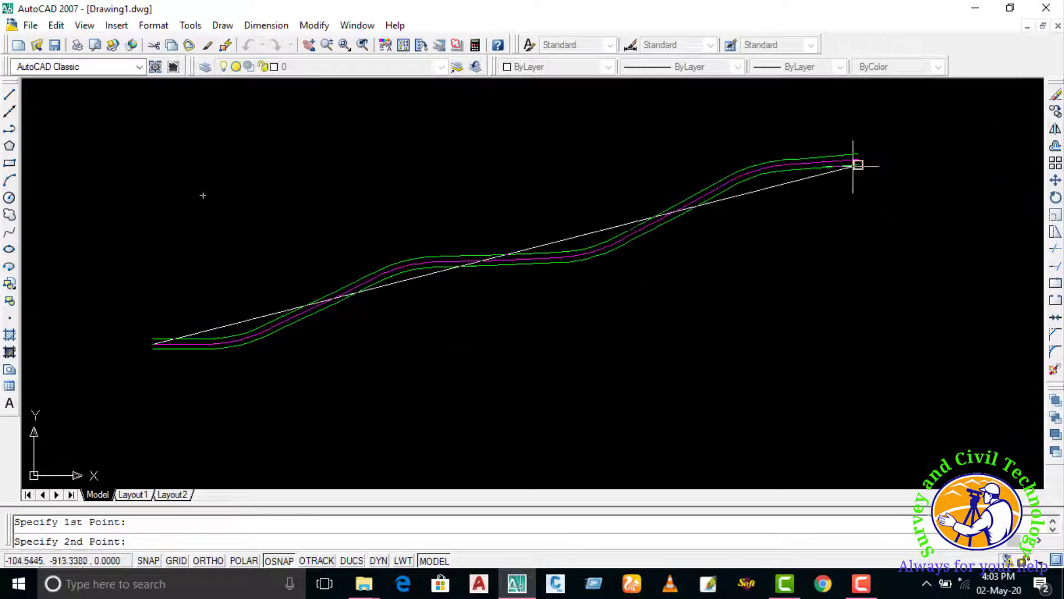
scroll(854, 160, up, 2)
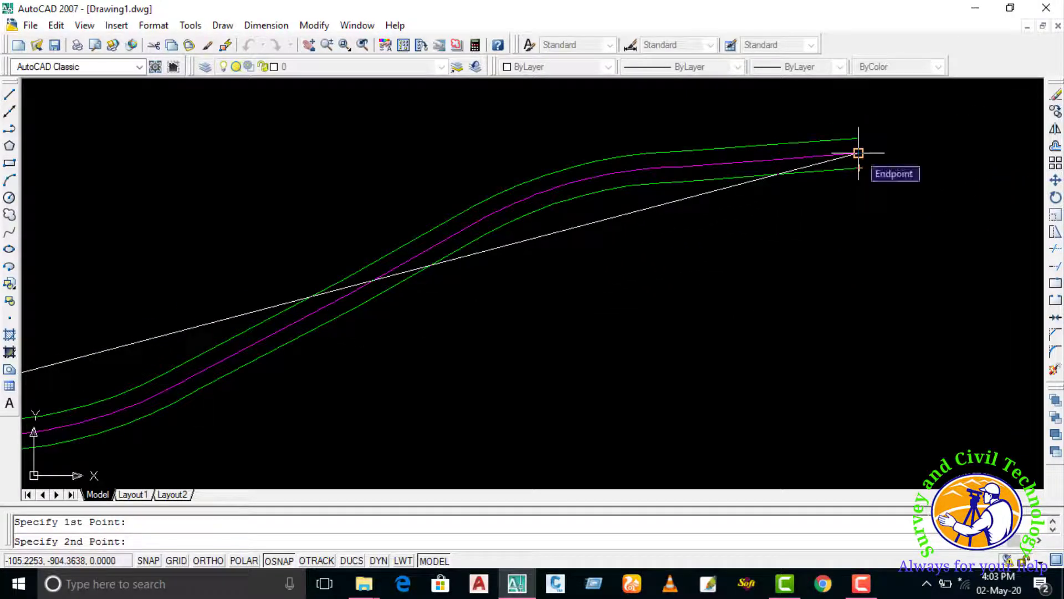
click(858, 154)
scroll(574, 193, up, 2)
key(Escape)
scroll(553, 223, up, 2)
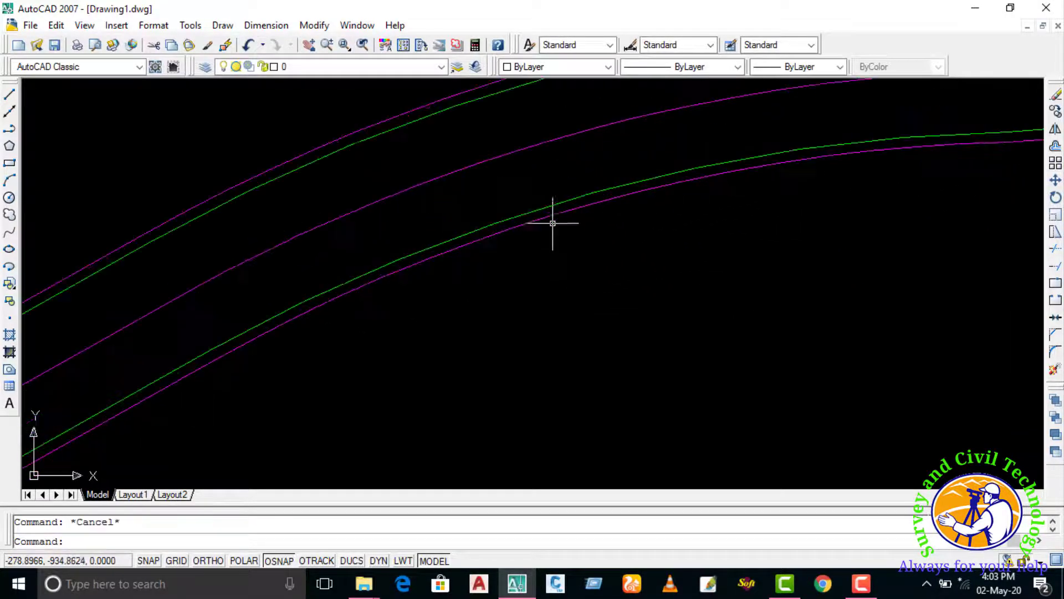
scroll(623, 202, down, 3)
scroll(756, 183, up, 2)
scroll(613, 214, up, 2)
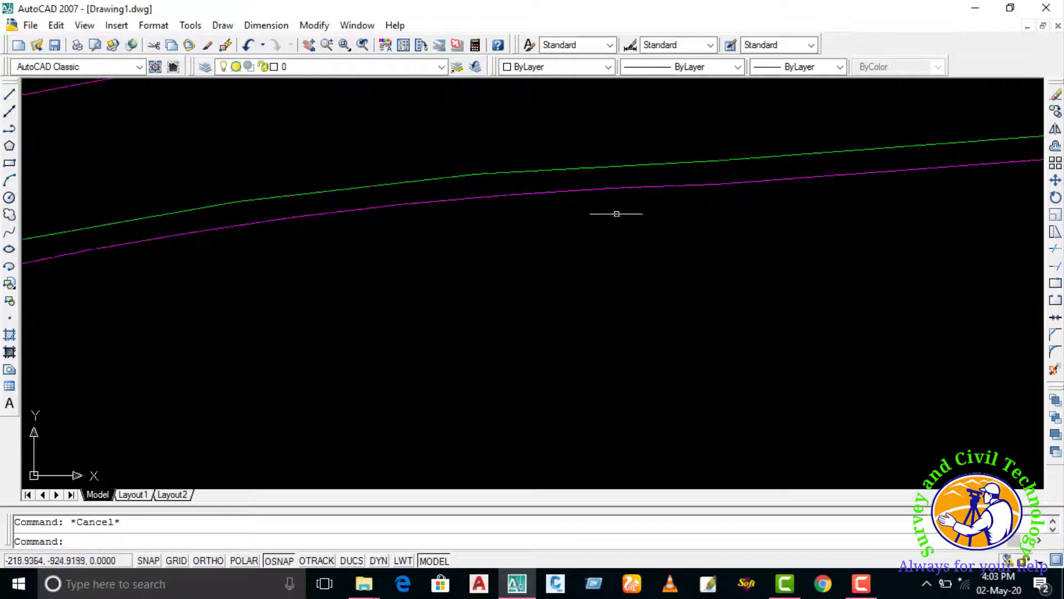
scroll(607, 250, down, 3)
scroll(607, 249, up, 2)
scroll(630, 285, up, 2)
Select the middle magenta centreline and set its colour to Cyan
scroll(689, 261, up, 2)
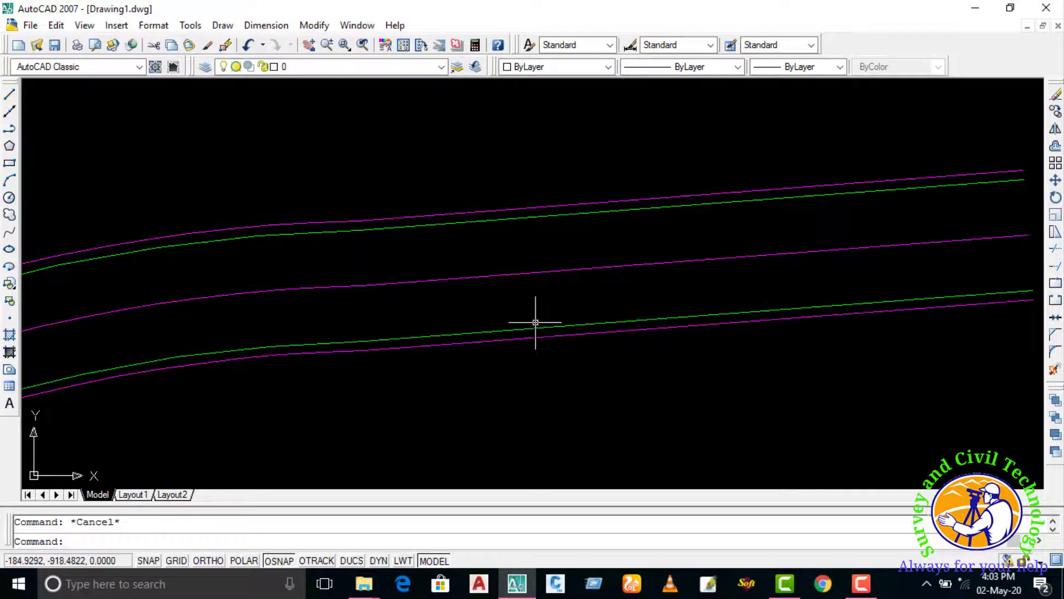
click(585, 251)
click(515, 301)
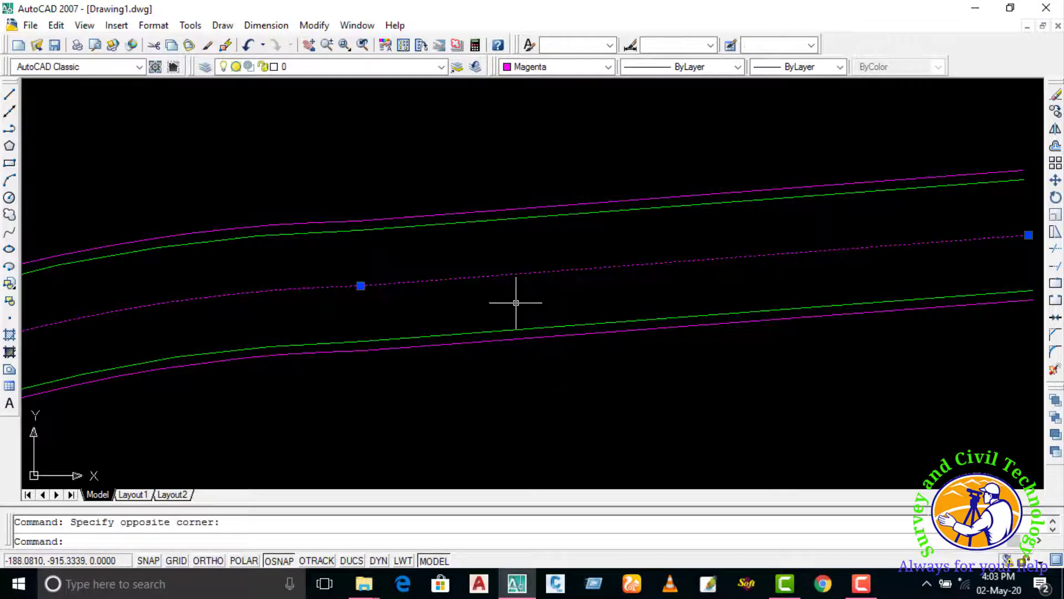
click(544, 65)
click(533, 132)
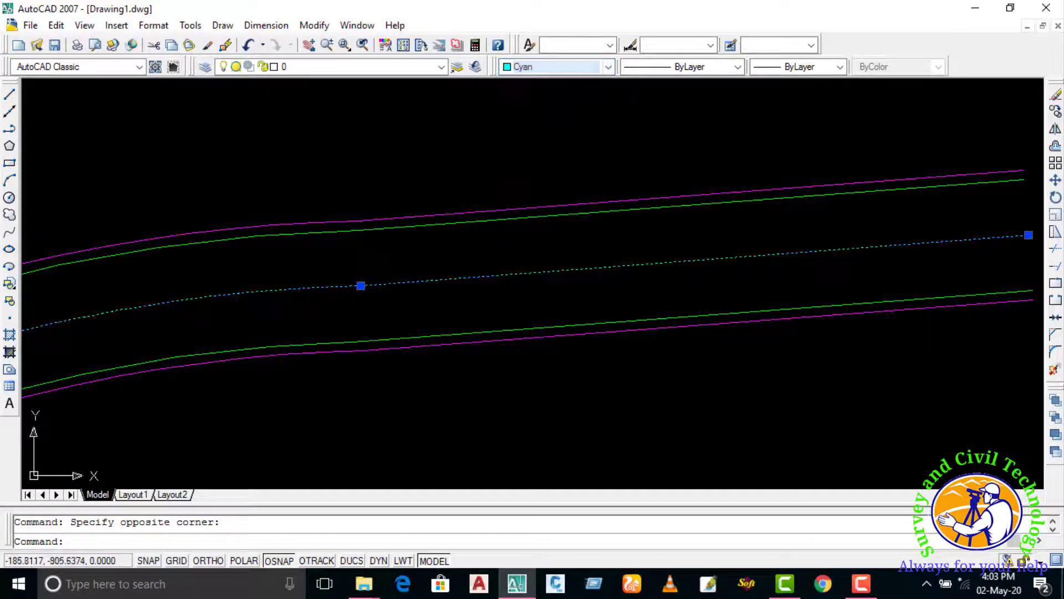
key(Escape)
text(offset)
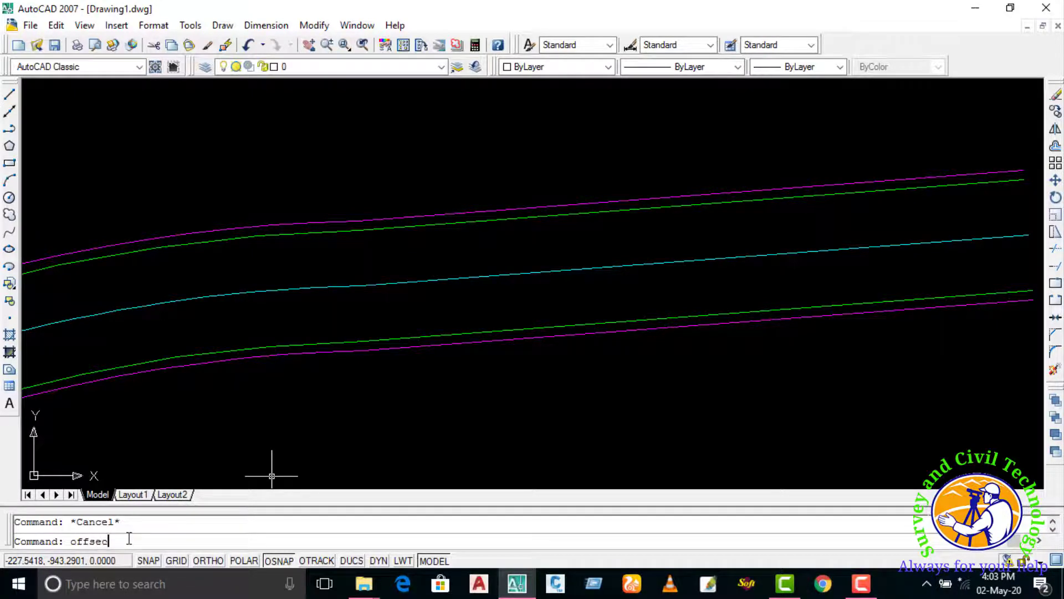
Rerun OFFSEC with offset distance 11.5 on the cyan centreline
key(Return)
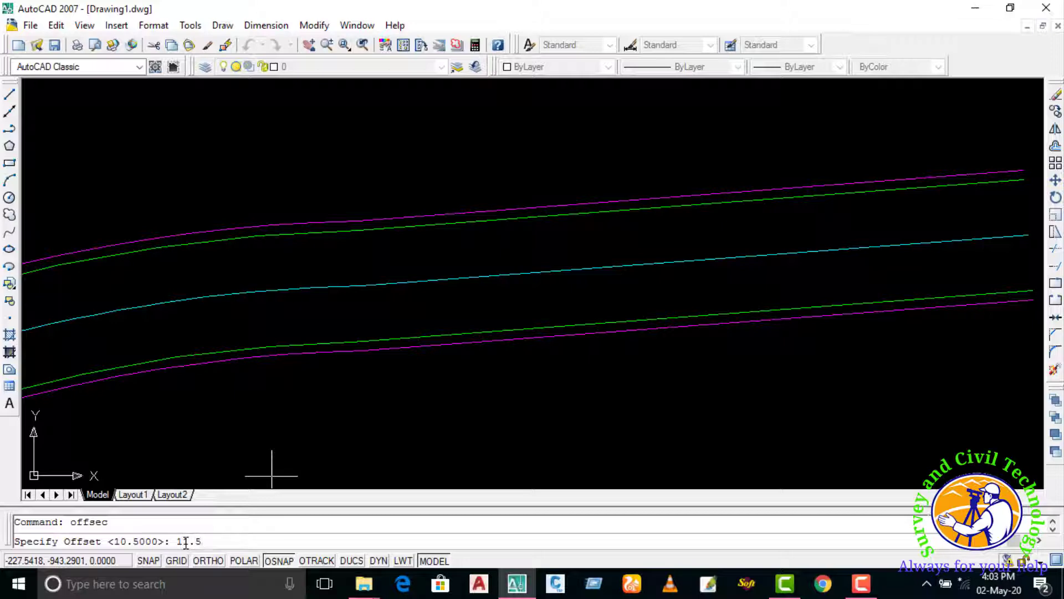
key(Return)
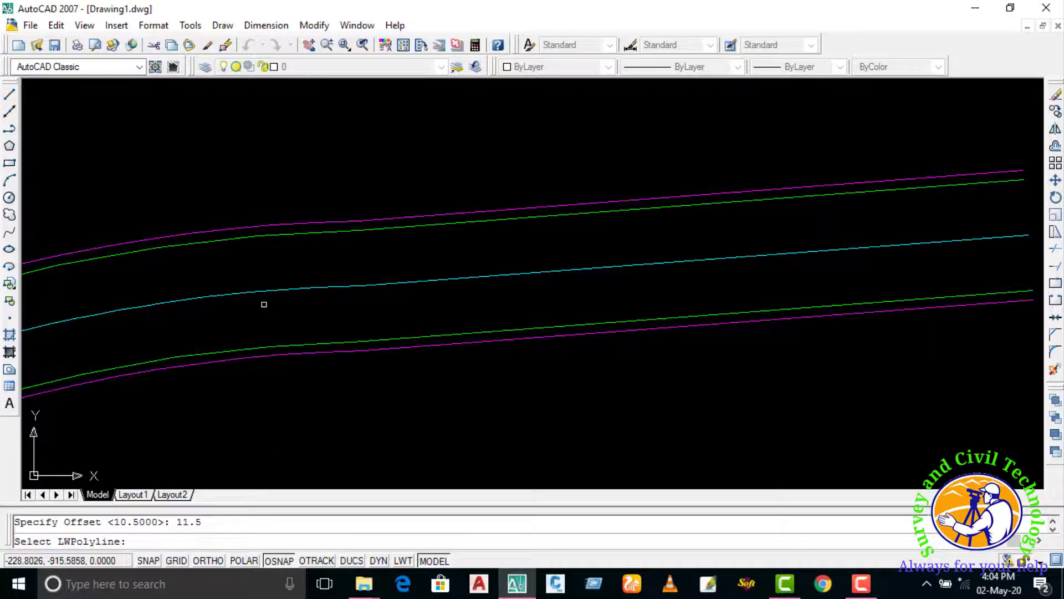
click(263, 290)
scroll(261, 290, down, 3)
middle_drag(261, 303, 456, 260)
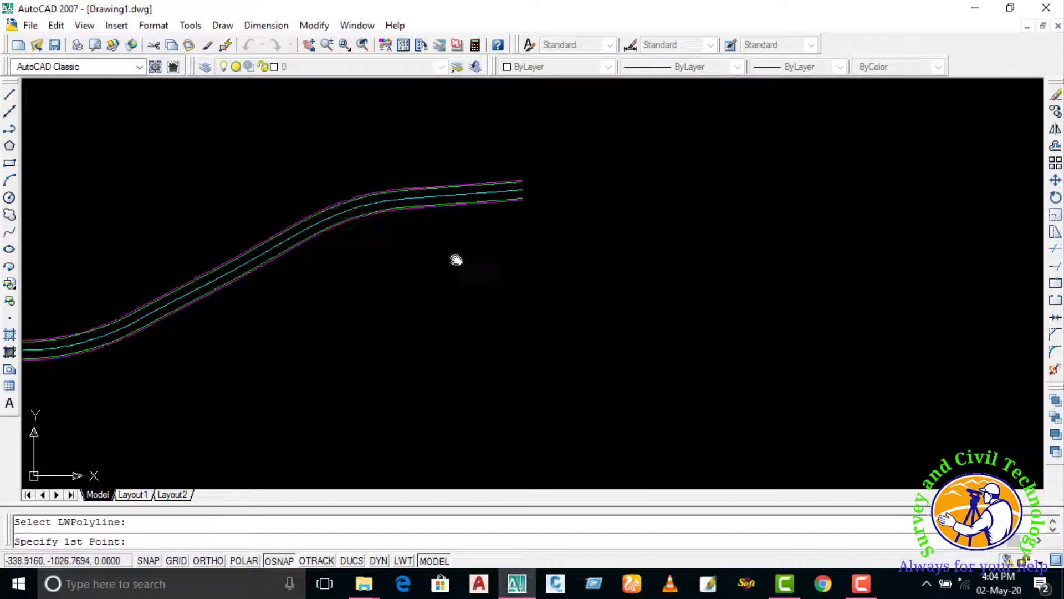
scroll(34, 297, up, 2)
scroll(33, 297, up, 2)
scroll(183, 381, down, 3)
scroll(182, 380, up, 2)
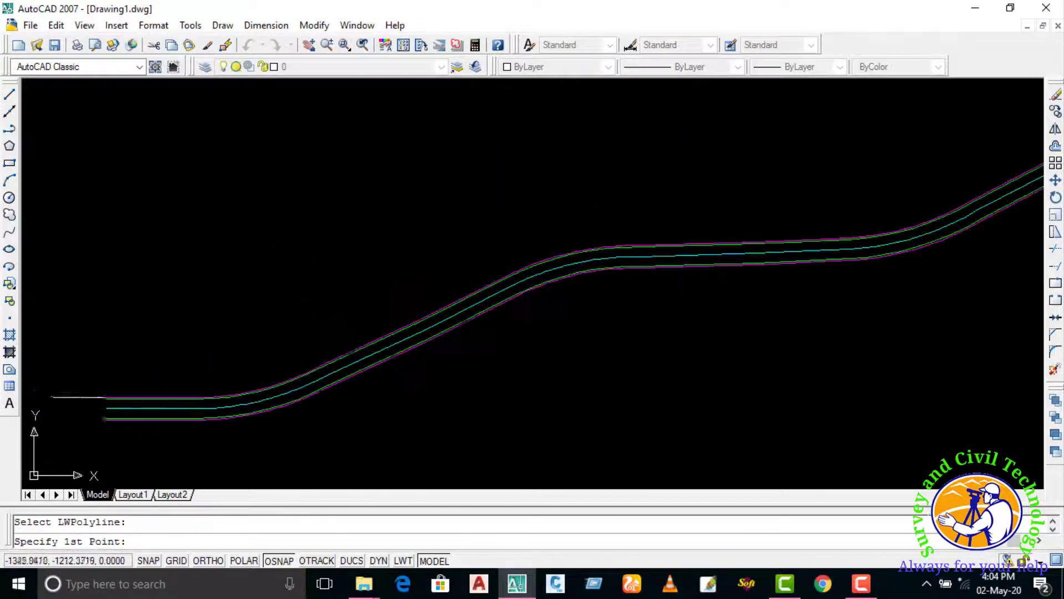
scroll(100, 397, up, 2)
Pick the curve's left and right end points to place the 11.5 offsets, then finish
click(94, 397)
scroll(95, 397, down, 4)
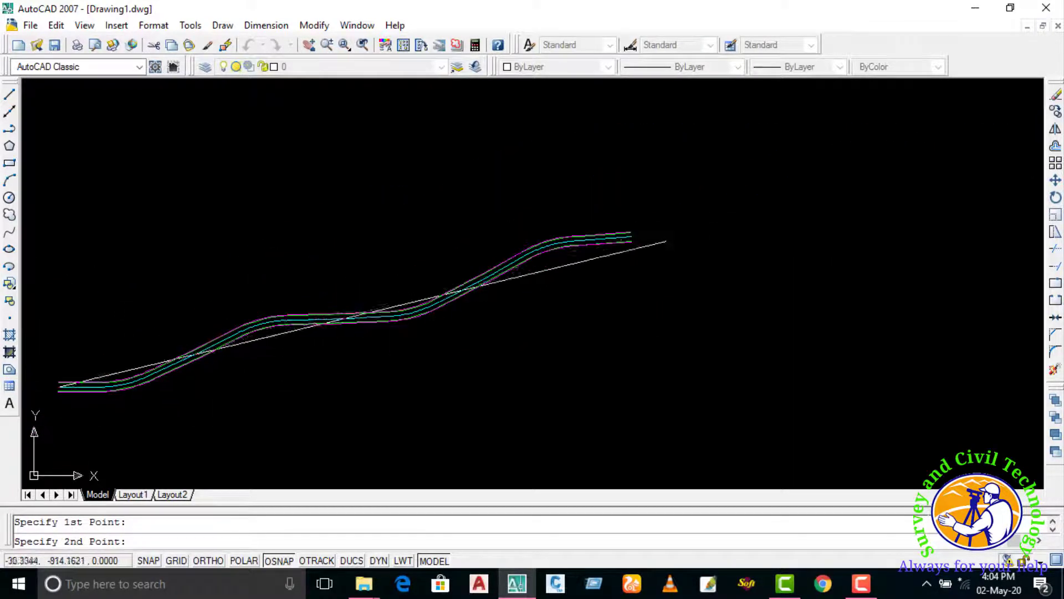
scroll(666, 241, up, 5)
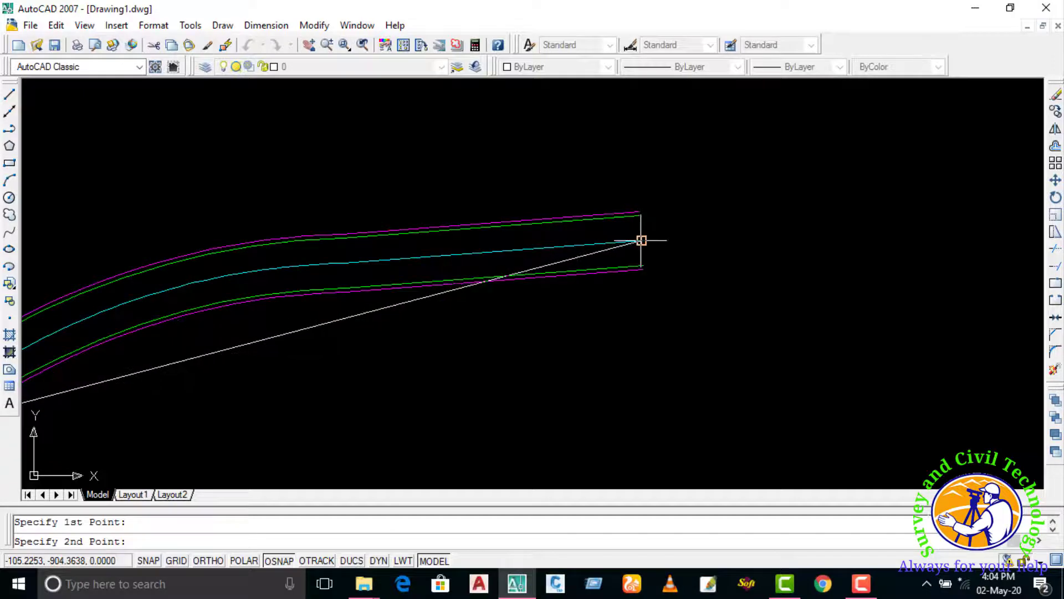
click(642, 240)
key(Escape)
scroll(625, 281, up, 3)
scroll(631, 273, up, 2)
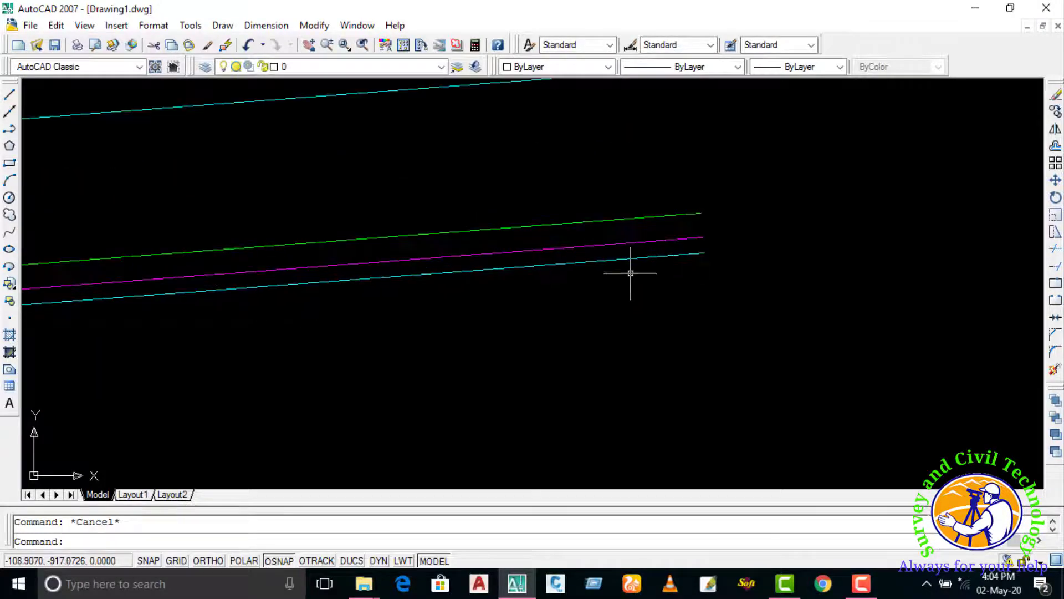
scroll(684, 409, down, 2)
scroll(689, 404, up, 2)
scroll(618, 399, down, 3)
scroll(587, 406, down, 1)
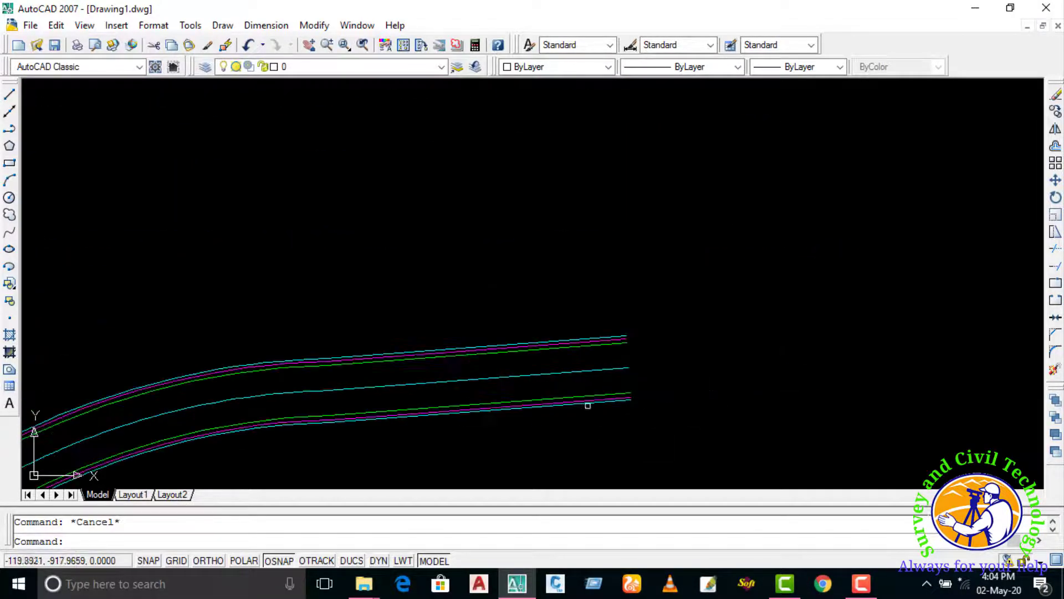
scroll(594, 382, up, 2)
scroll(604, 347, up, 1)
scroll(637, 347, down, 1)
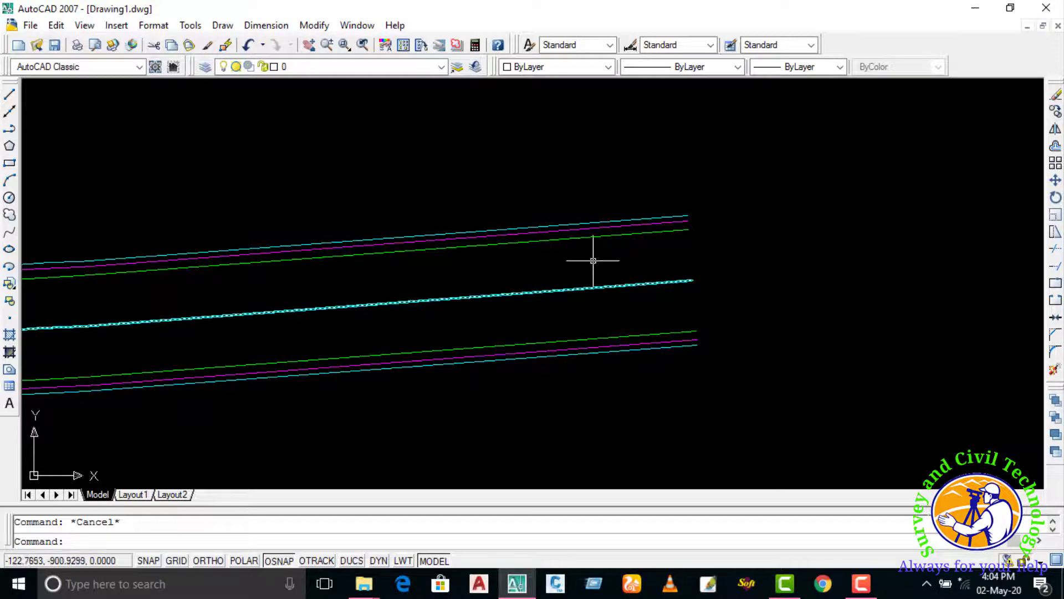
Select the middle cyan centreline, not the outer line, and set its colour to Blue
click(504, 359)
key(Escape)
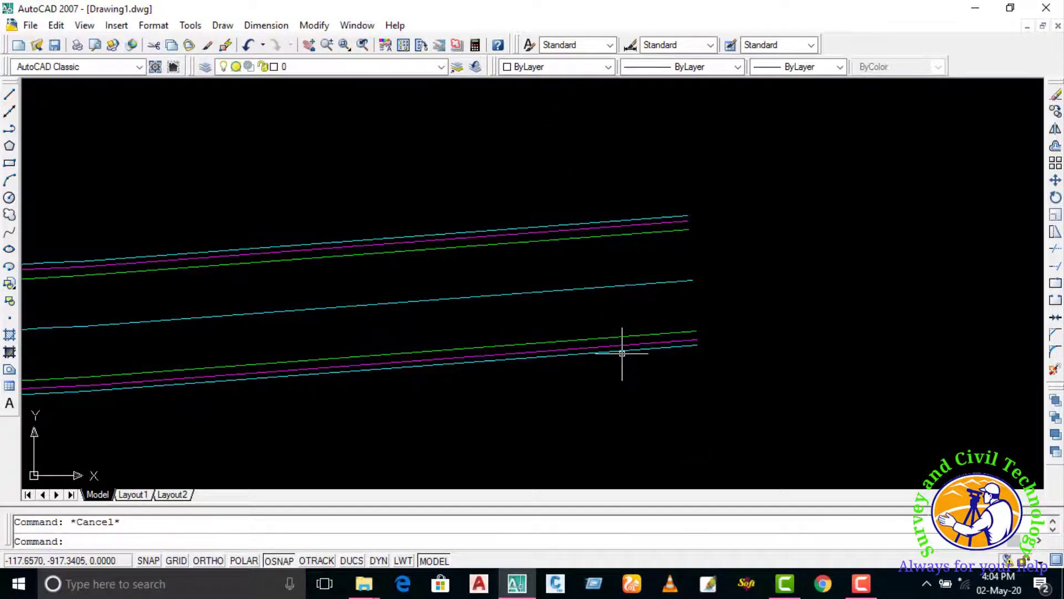
click(672, 281)
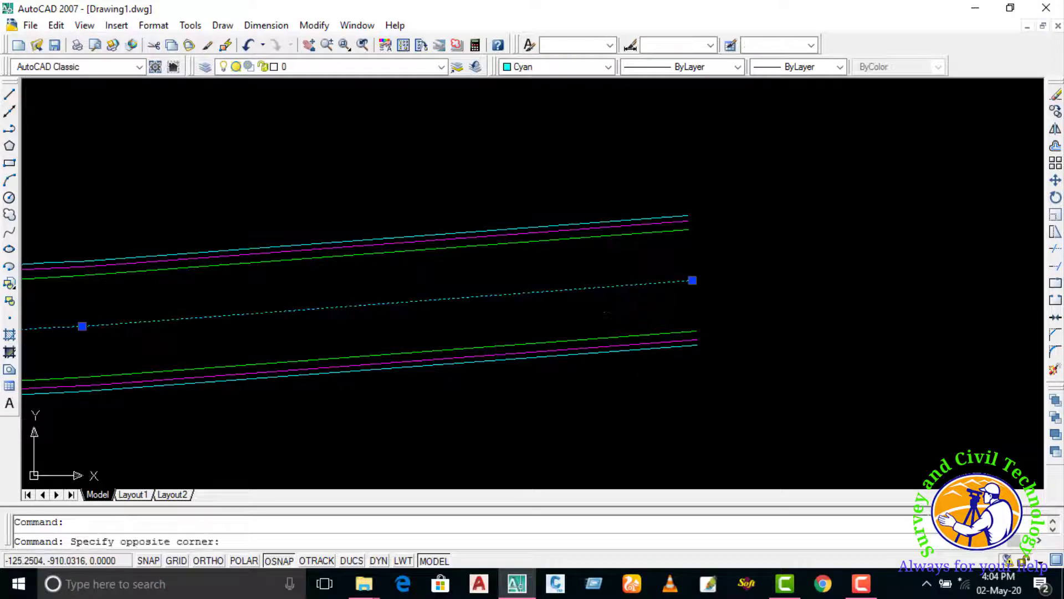
click(528, 69)
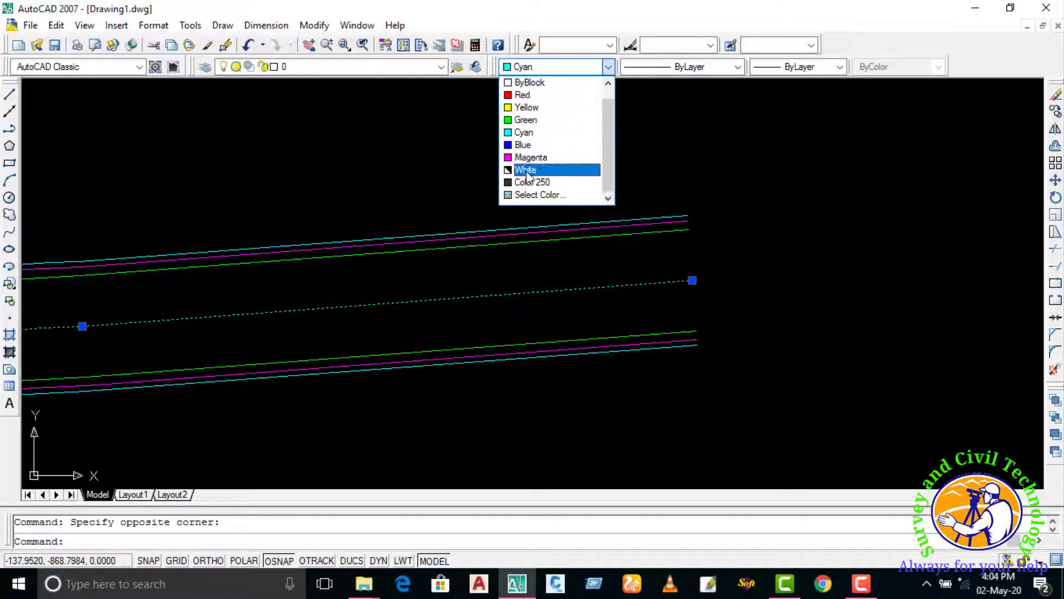
click(527, 145)
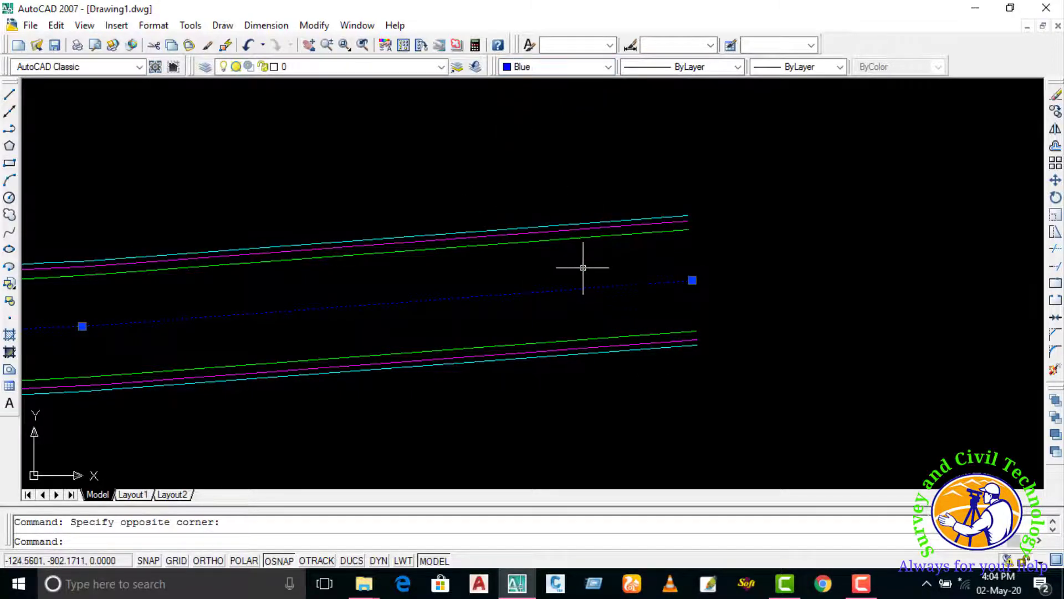
key(Escape)
text(offset)
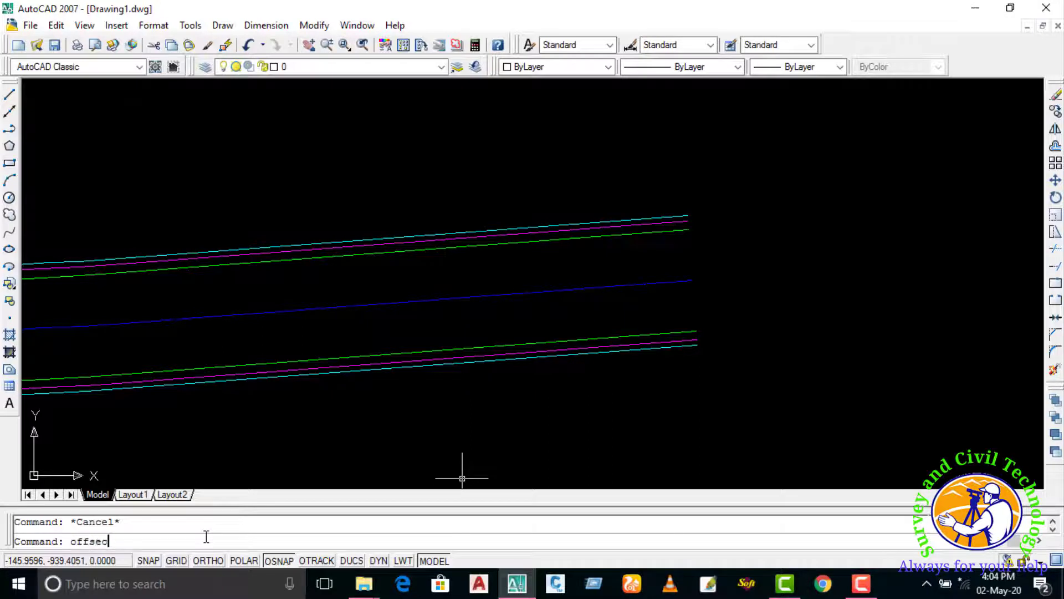
Run OFFSEC again to add a blue line pair offset 16.5 along the road
key(Return)
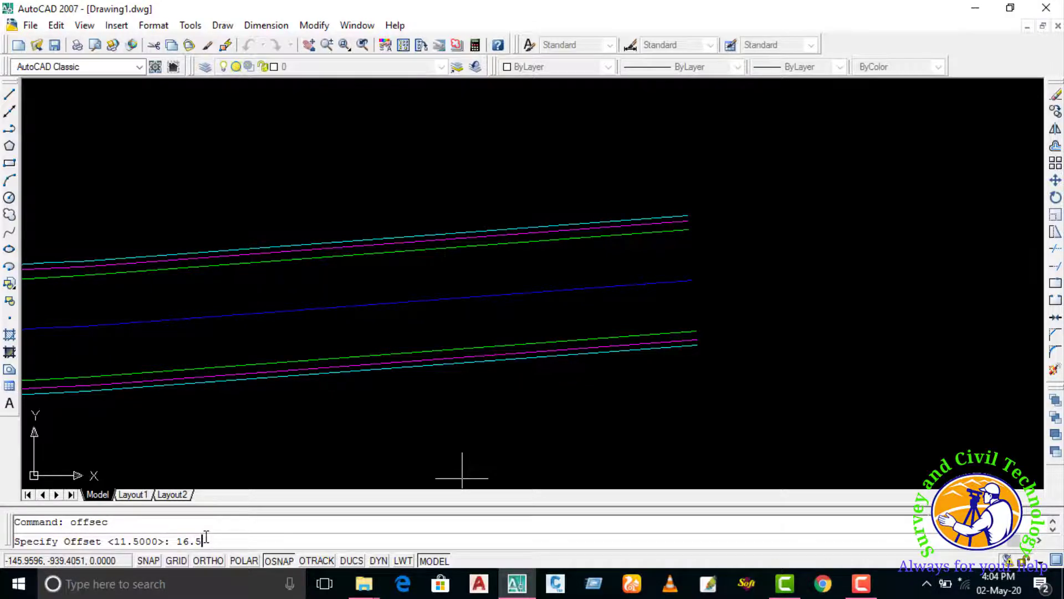
key(Return)
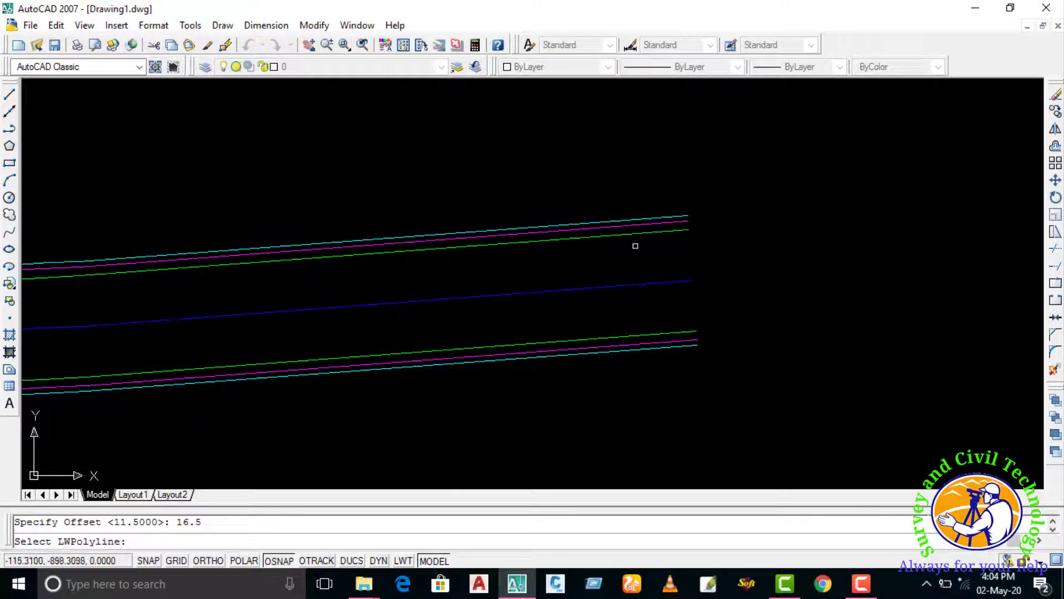
click(625, 283)
click(690, 281)
scroll(851, 333, down, 6)
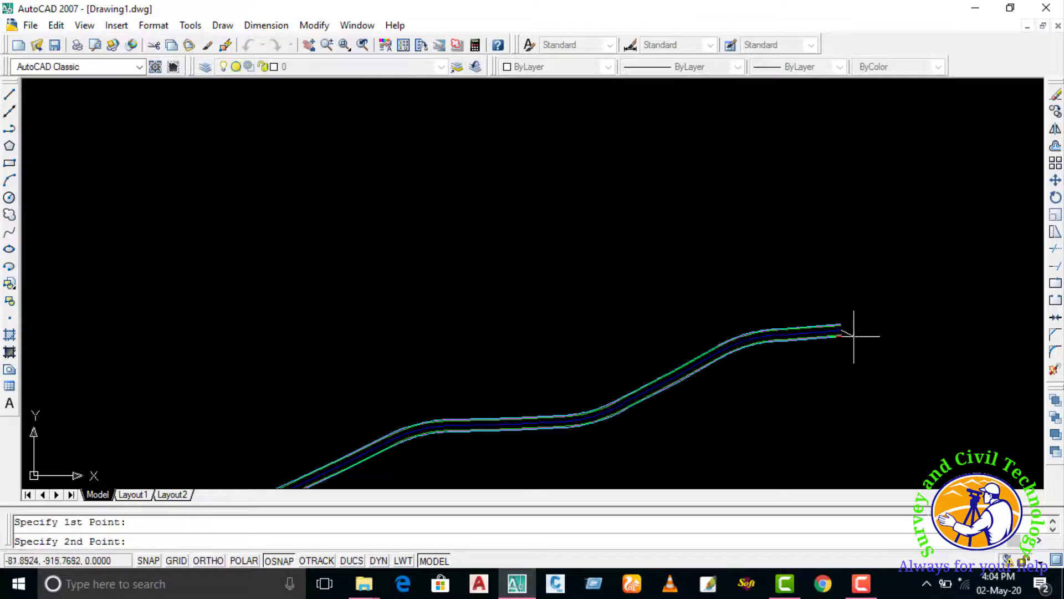
scroll(190, 380, up, 2)
scroll(380, 337, up, 2)
click(386, 324)
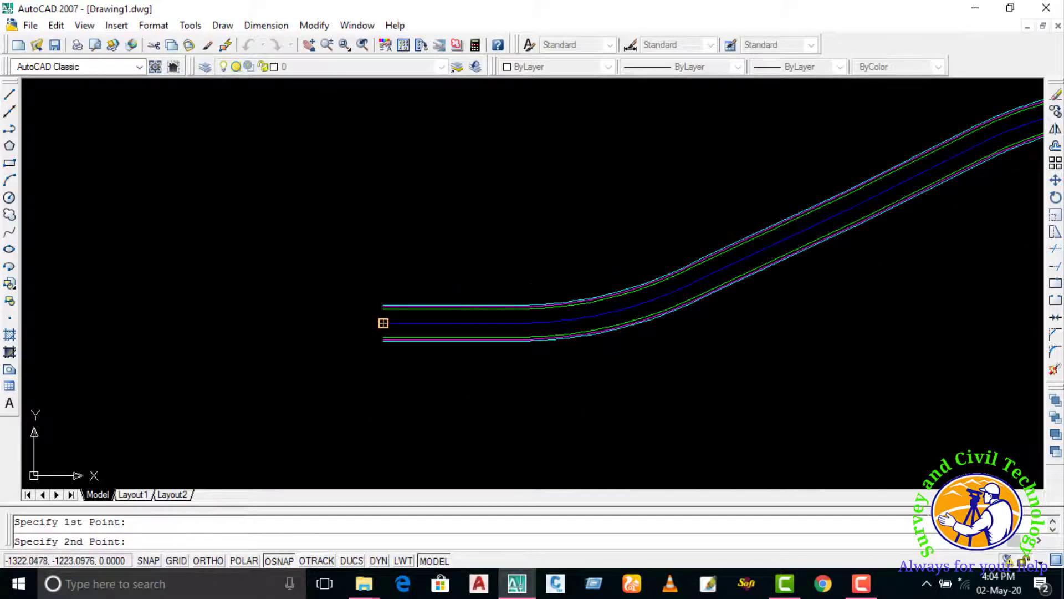
Pan and zoom onto the road curve to check the dashed centre line
scroll(641, 299, down, 2)
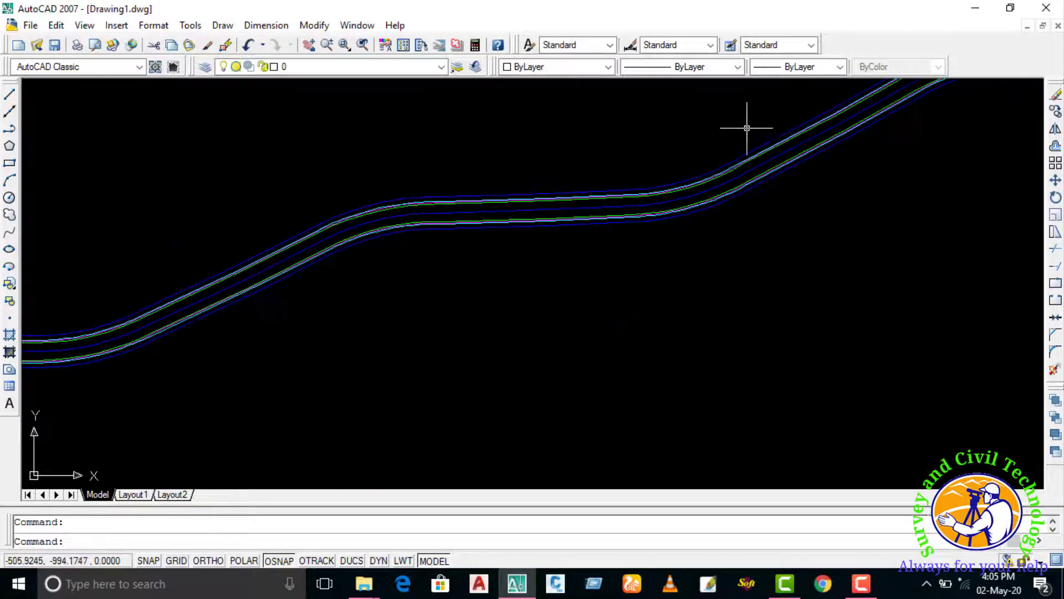
middle_drag(751, 126, 624, 333)
scroll(808, 247, up, 2)
scroll(491, 238, up, 2)
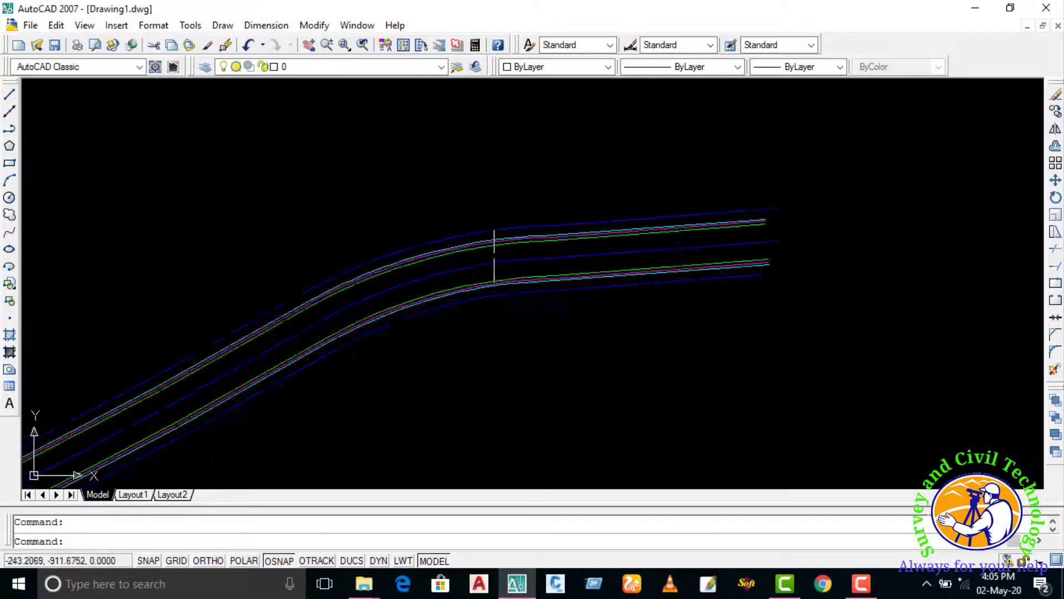
scroll(459, 281, up, 1)
scroll(459, 282, down, 1)
scroll(327, 288, up, 1)
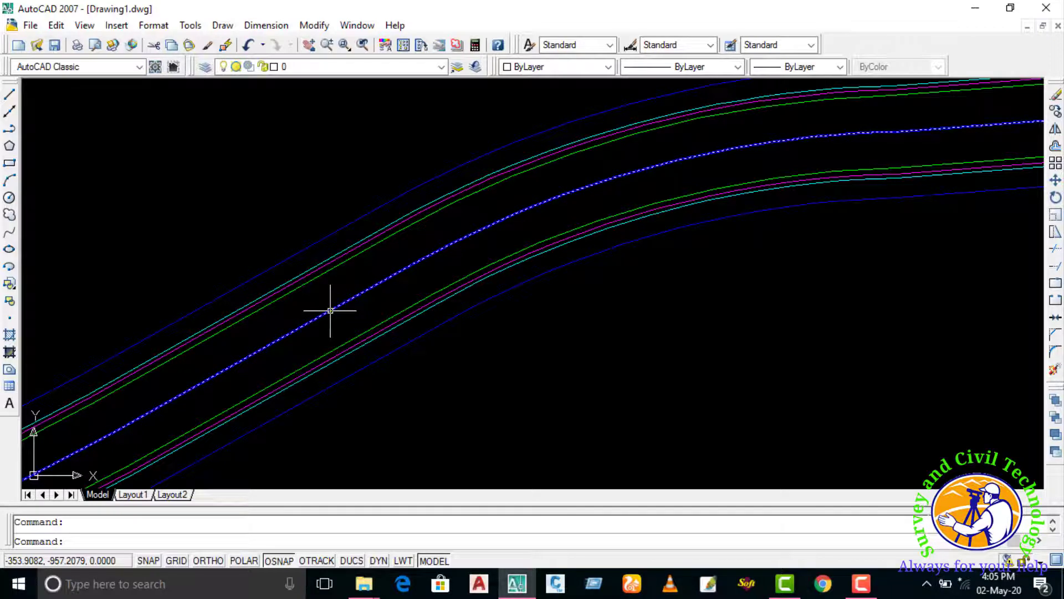
Change the dashed centre line's colour to yellow
click(330, 311)
click(525, 66)
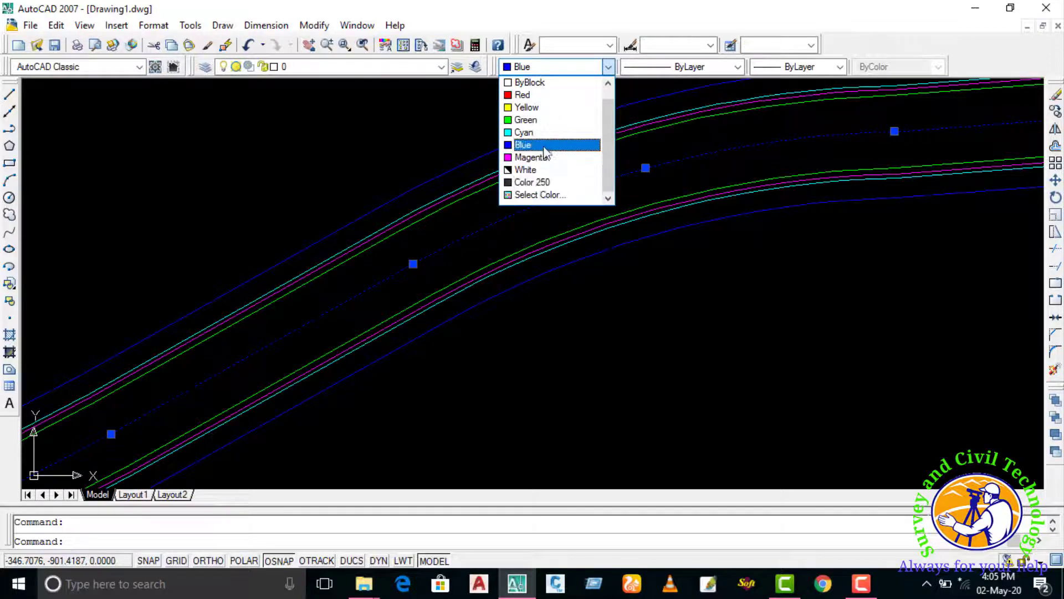
click(549, 107)
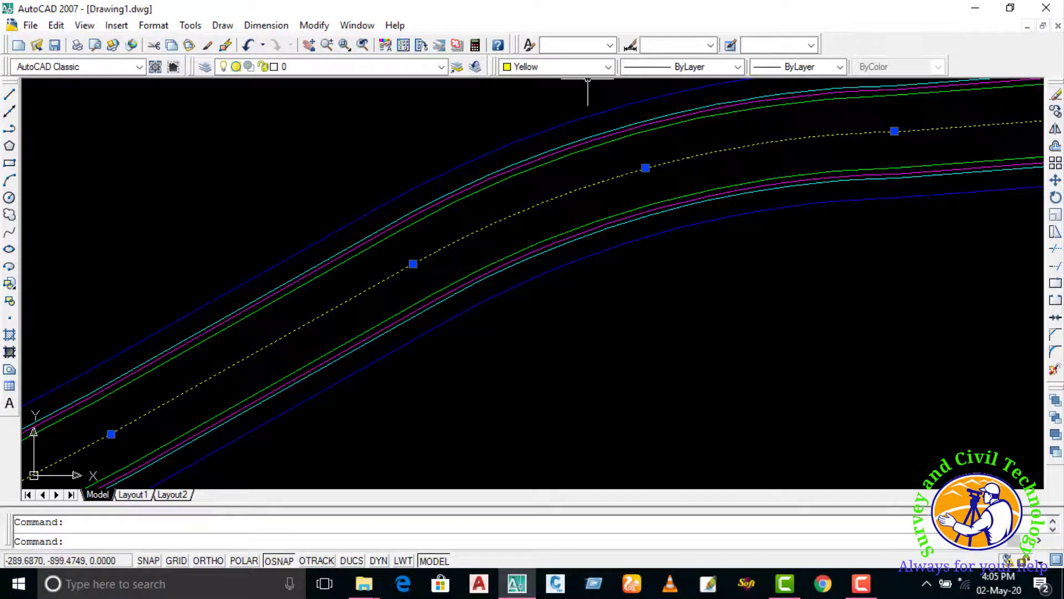
Repeat OFFSEC with distance 1 to add a yellow line pair around the centre polyline
right_click(500, 369)
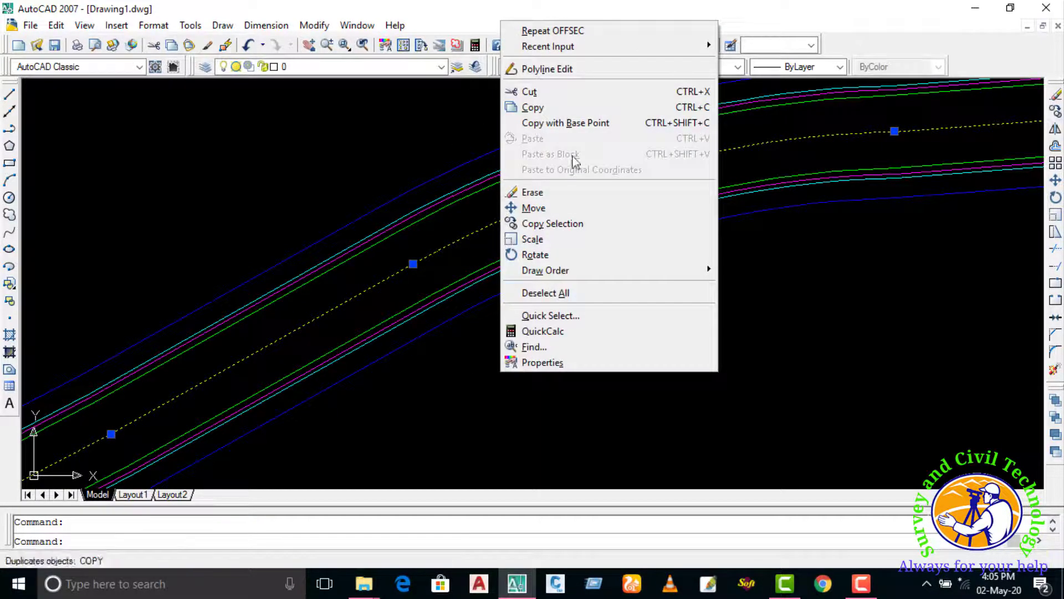
click(582, 32)
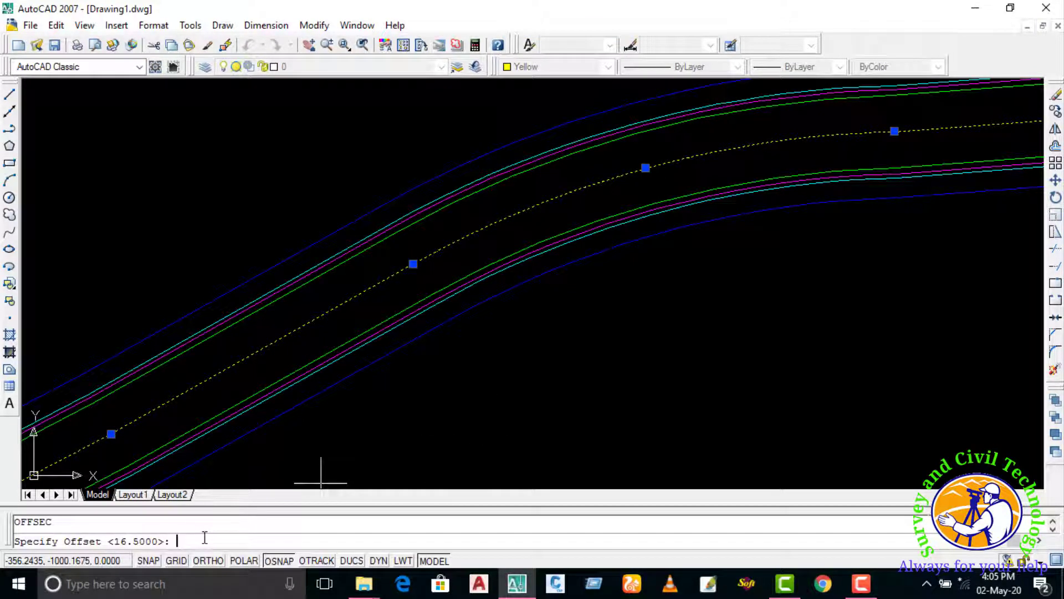
text(1)
key(Return)
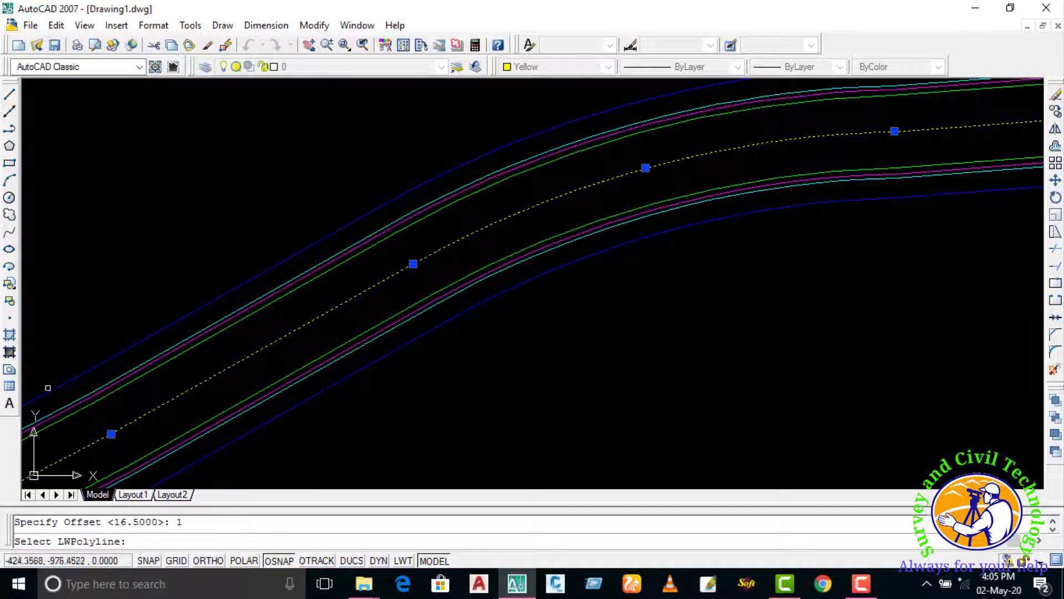
click(164, 404)
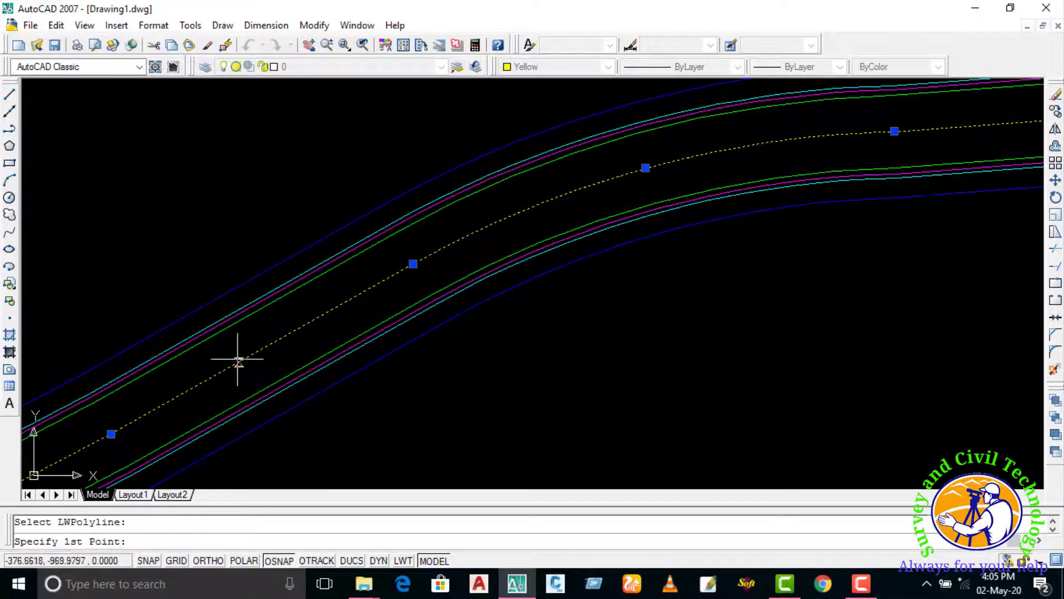
scroll(275, 352, up, 5)
click(299, 380)
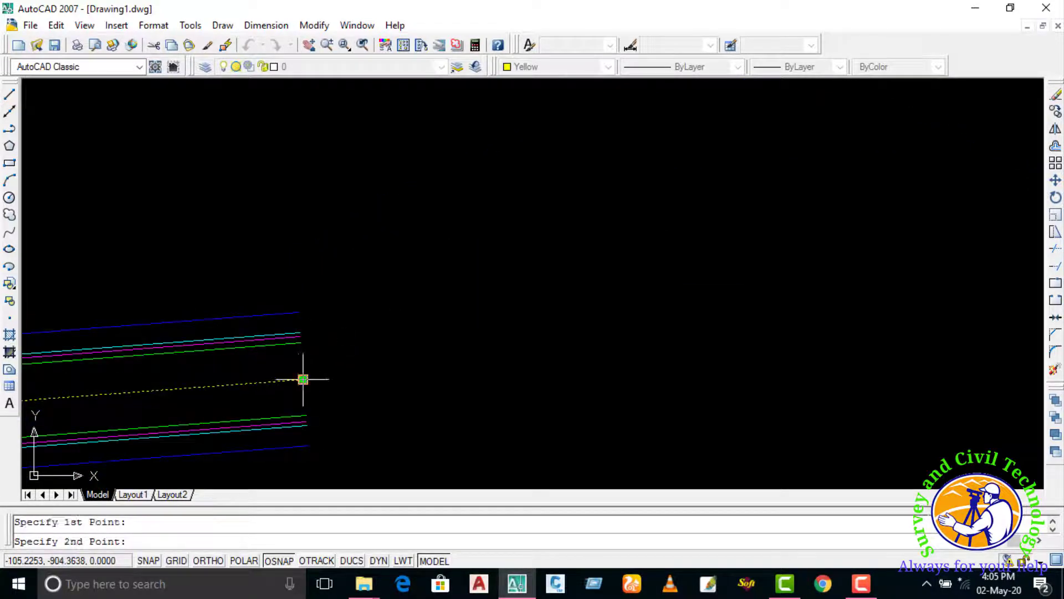
scroll(302, 375, down, 5)
scroll(255, 413, up, 3)
scroll(255, 413, up, 2)
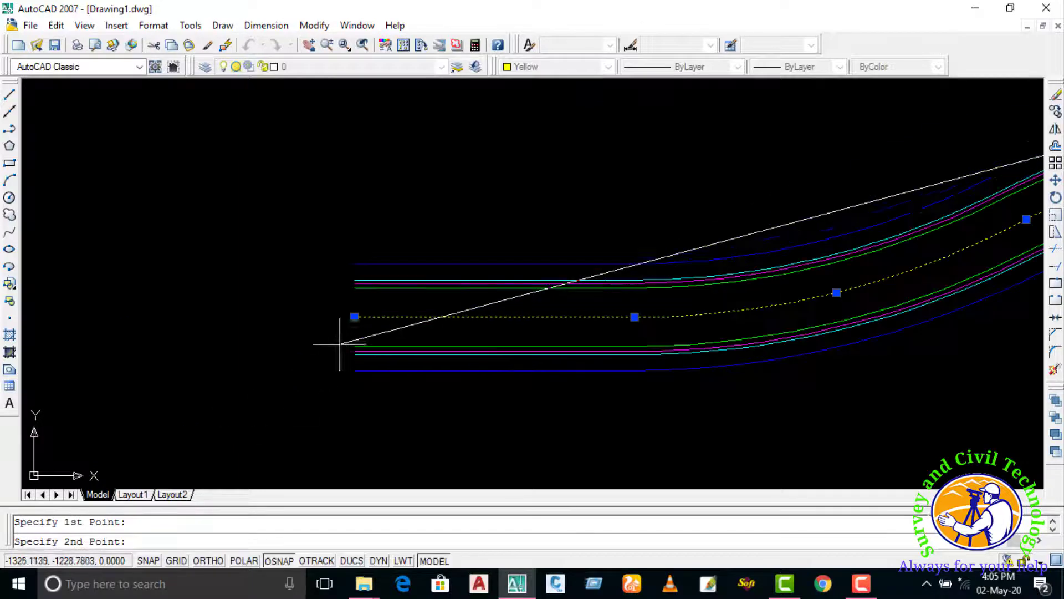
click(354, 317)
scroll(498, 335, up, 3)
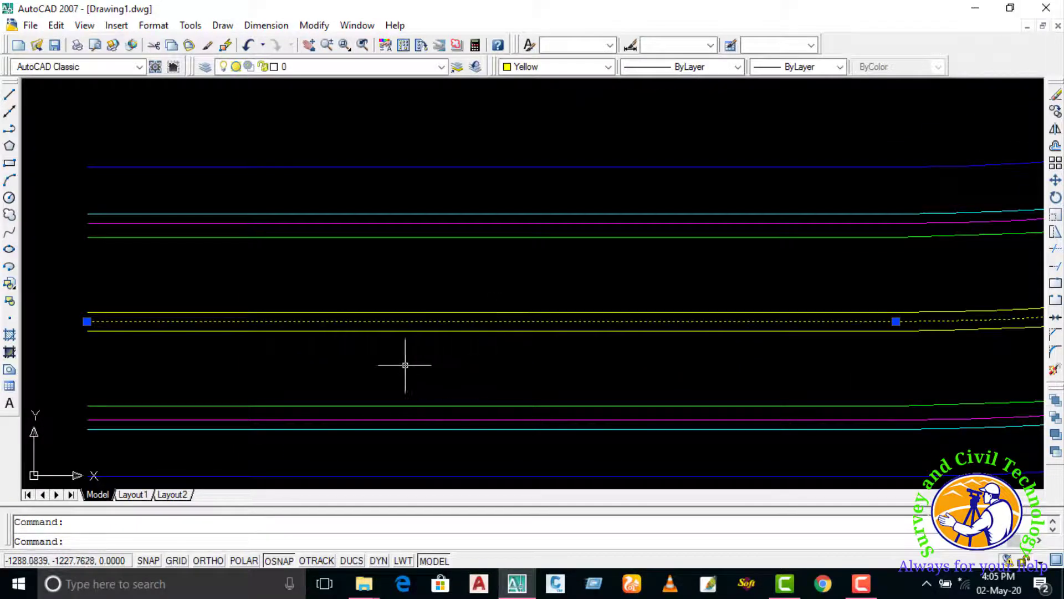
key(Escape)
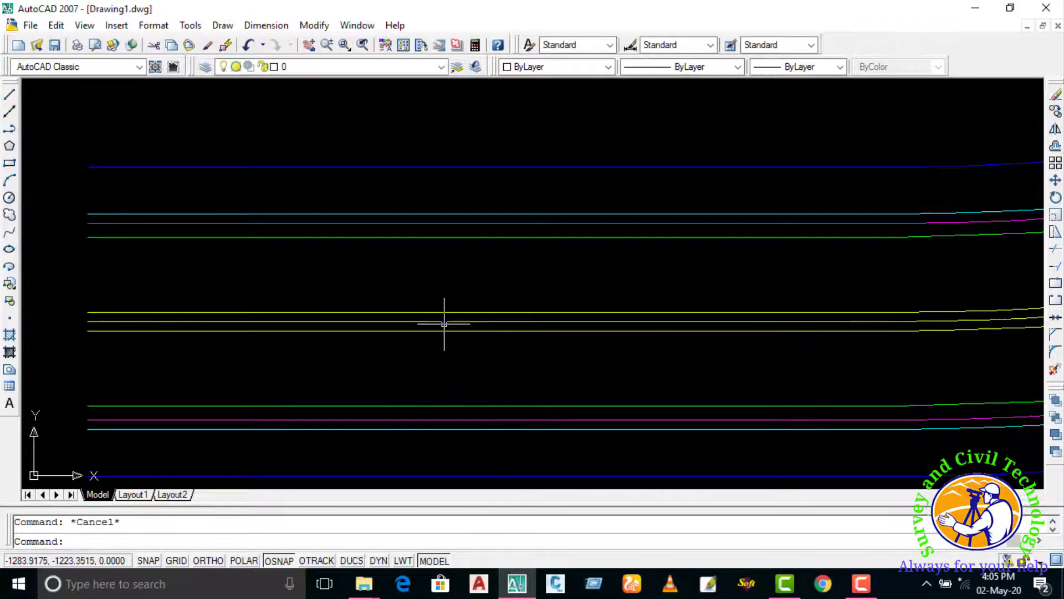
Restyle the middle centre line as red with the ACAD dashed linetype
click(444, 320)
click(554, 66)
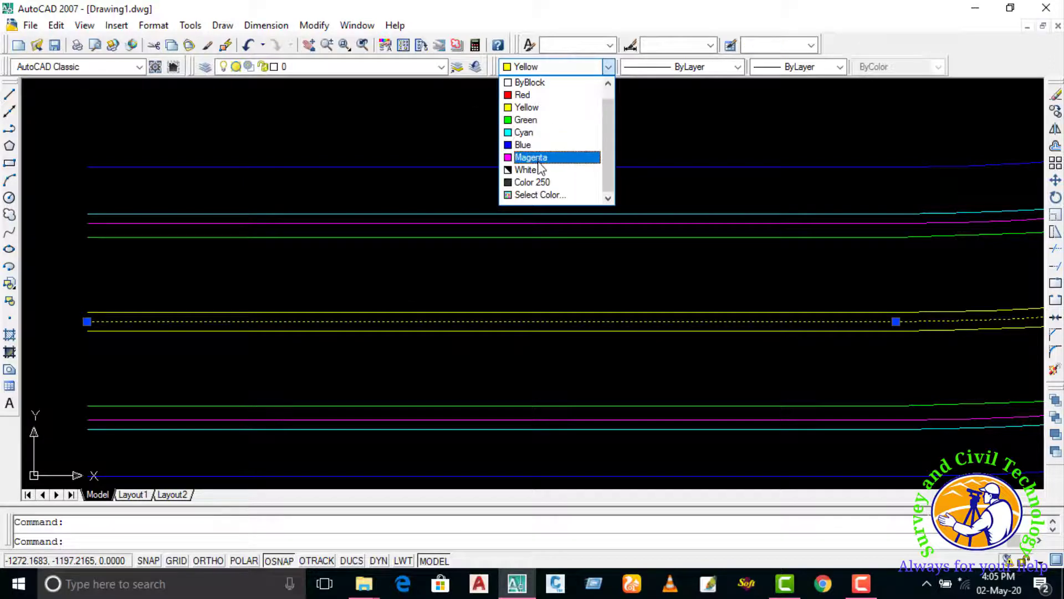
click(524, 95)
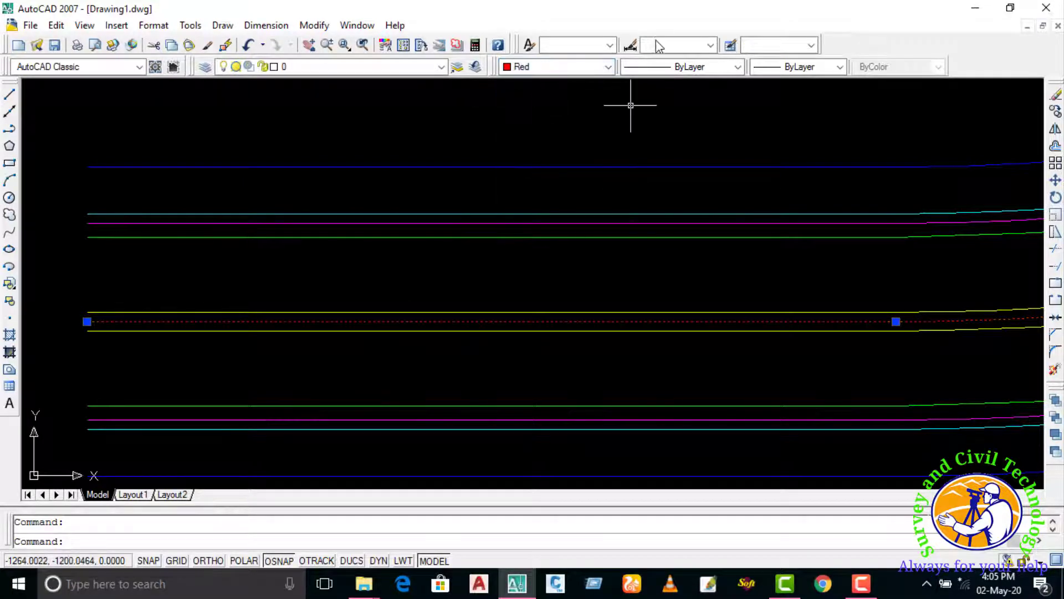
click(668, 67)
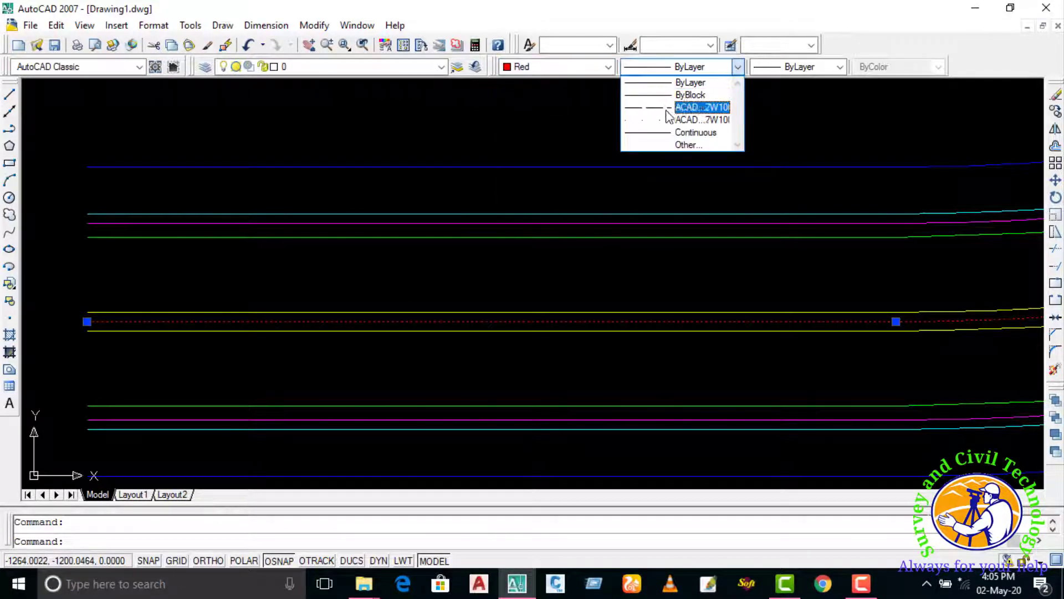
click(702, 107)
key(Escape)
scroll(642, 245, down, 3)
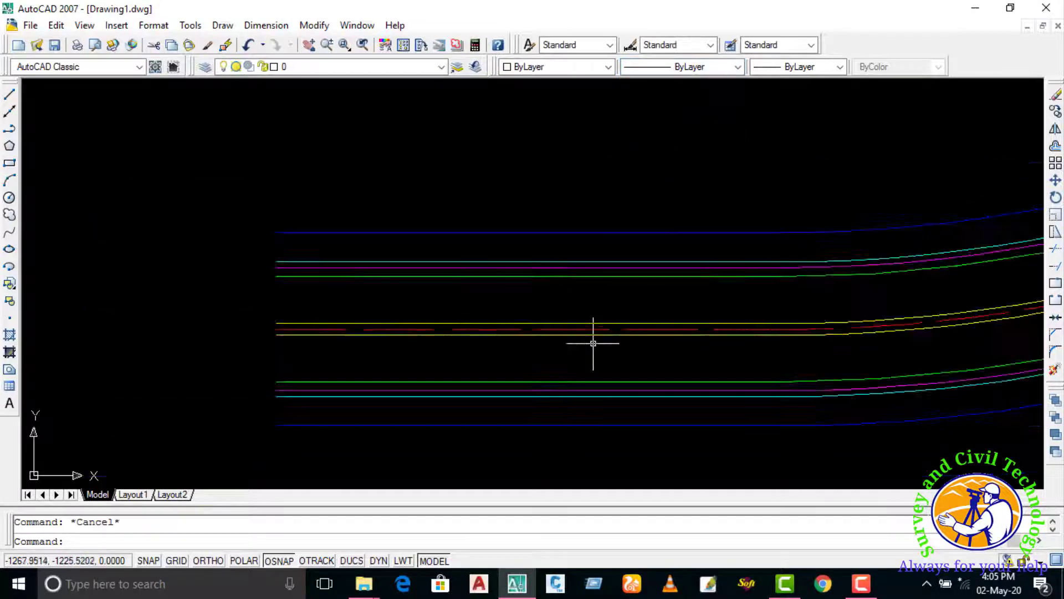
scroll(594, 345, down, 2)
mouse_move(594, 344)
middle_down()
mouse_move(784, 221)
mouse_move(817, 304)
middle_up()
scroll(769, 253, up, 3)
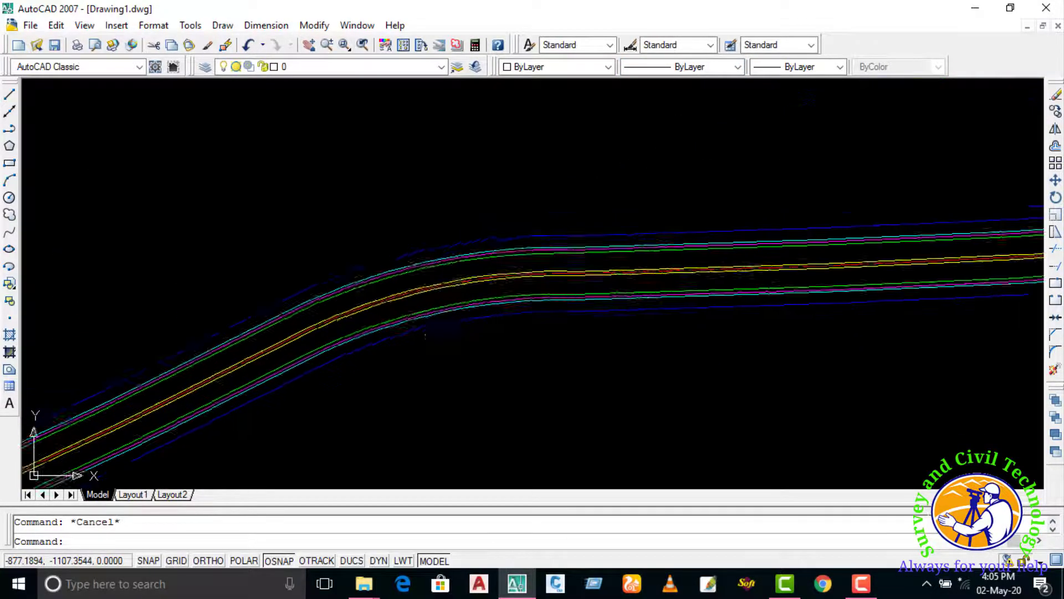
scroll(839, 283, up, 3)
scroll(715, 257, up, 2)
scroll(363, 306, down, 5)
scroll(663, 300, up, 1)
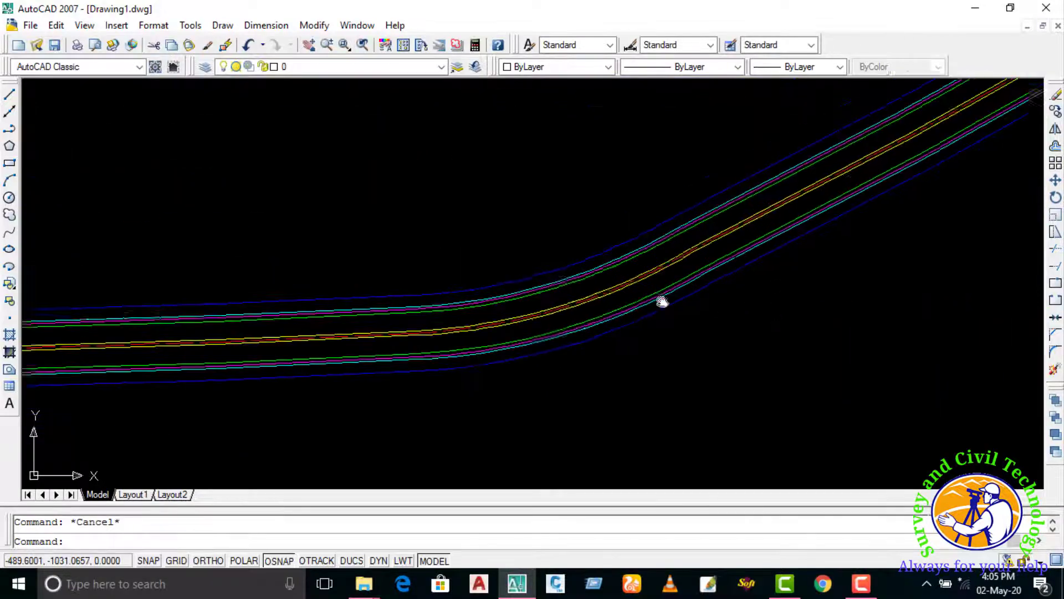
scroll(898, 251, up, 3)
scroll(898, 214, up, 1)
middle_drag(898, 214, 436, 341)
scroll(437, 341, down, 4)
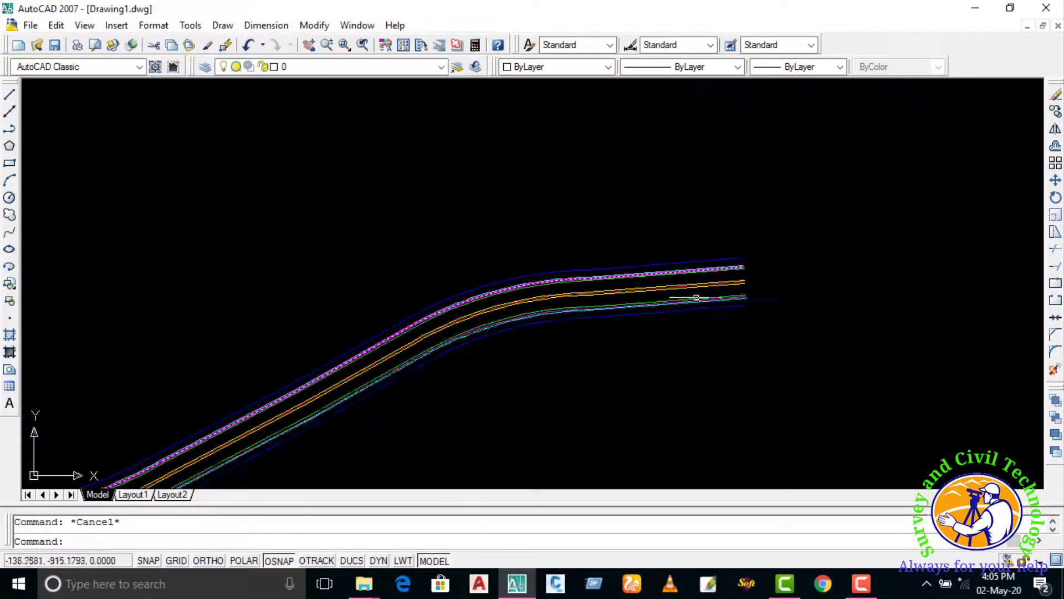
scroll(703, 278, up, 4)
scroll(290, 277, down, 2)
middle_drag(290, 278, 397, 244)
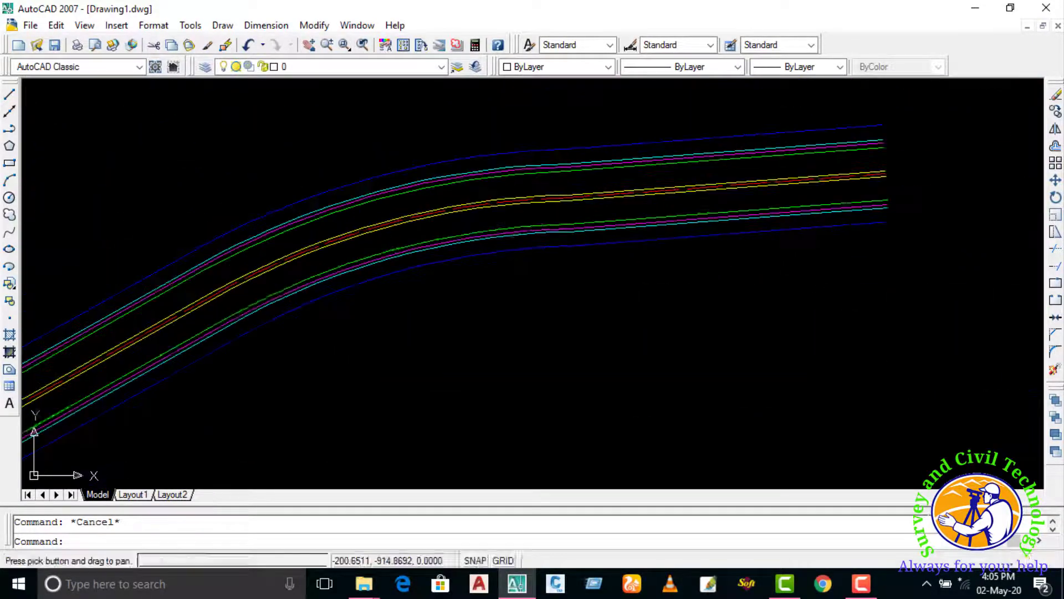
scroll(397, 245, up, 2)
scroll(333, 182, up, 1)
scroll(333, 182, down, 2)
scroll(660, 256, down, 1)
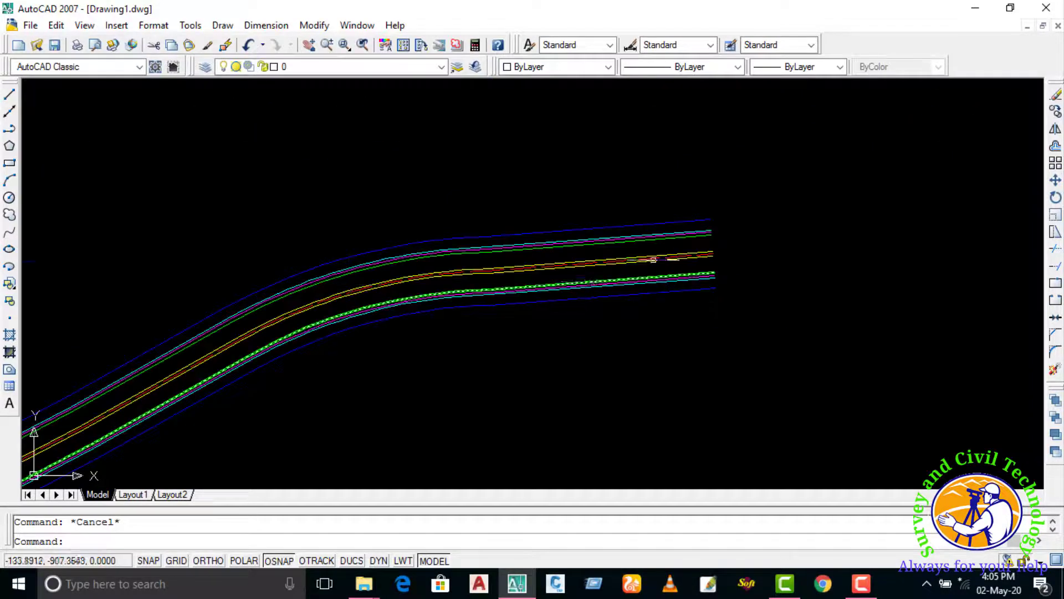
scroll(641, 297, up, 2)
scroll(641, 297, up, 1)
scroll(494, 397, down, 2)
middle_drag(494, 397, 503, 268)
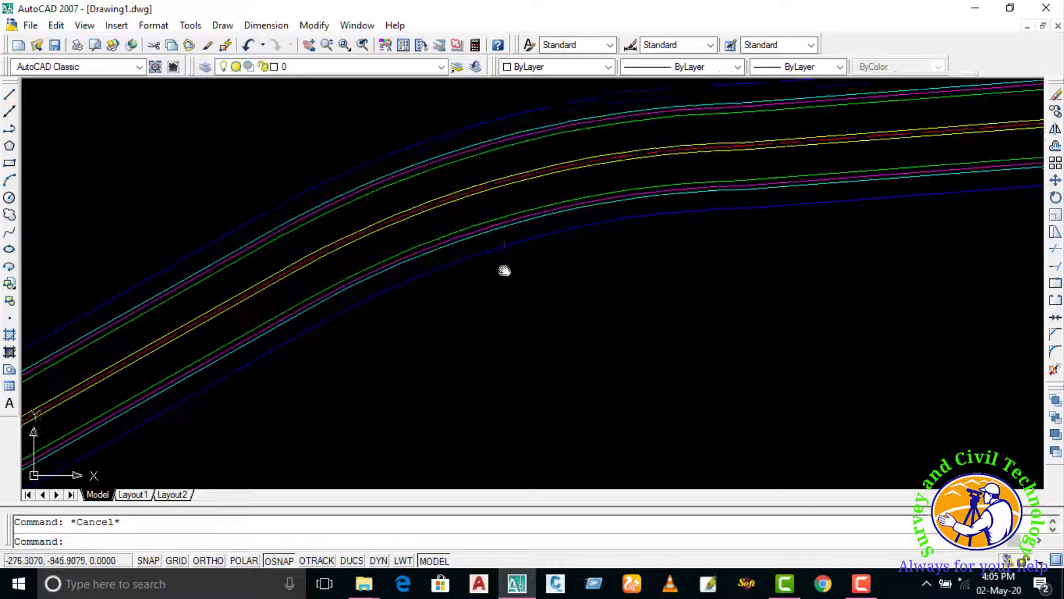
scroll(351, 316, down, 2)
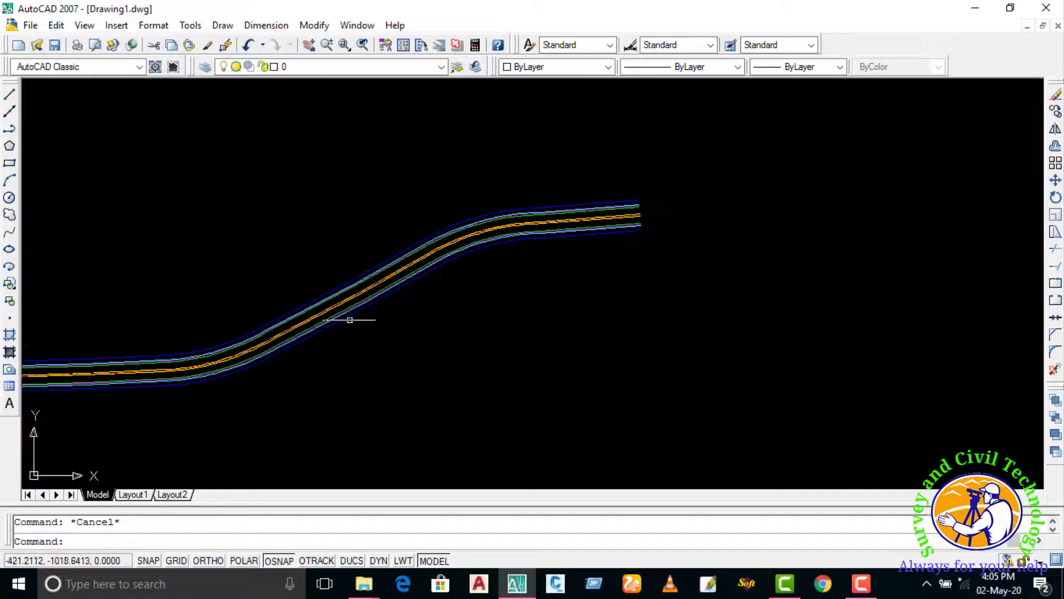
scroll(293, 297, up, 2)
middle_drag(293, 297, 357, 301)
scroll(135, 237, up, 2)
mouse_move(135, 237)
middle_down()
mouse_move(385, 309)
mouse_move(404, 277)
middle_up()
scroll(337, 297, up, 1)
scroll(469, 272, down, 2)
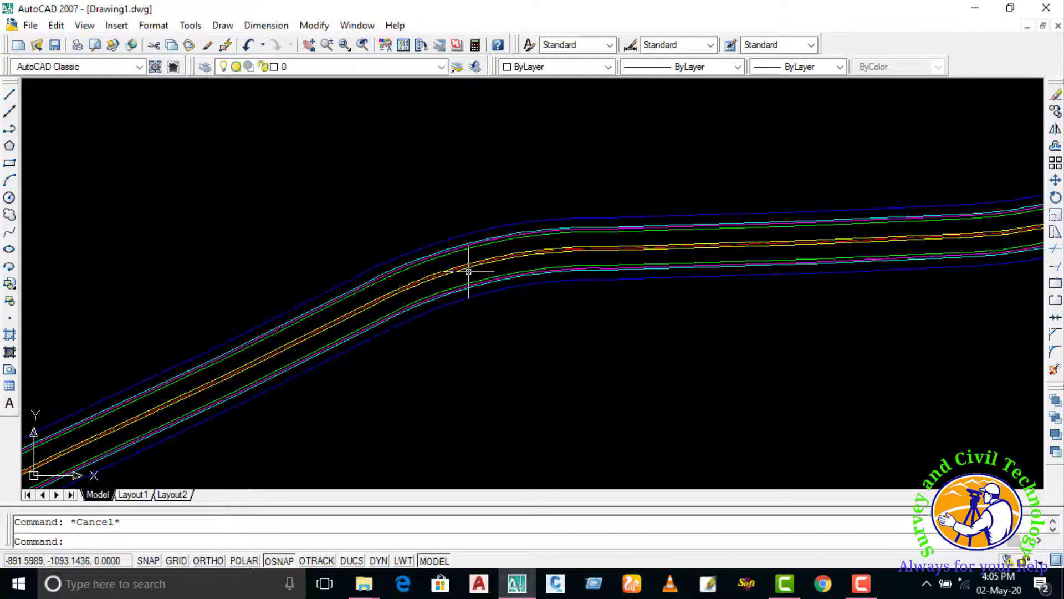